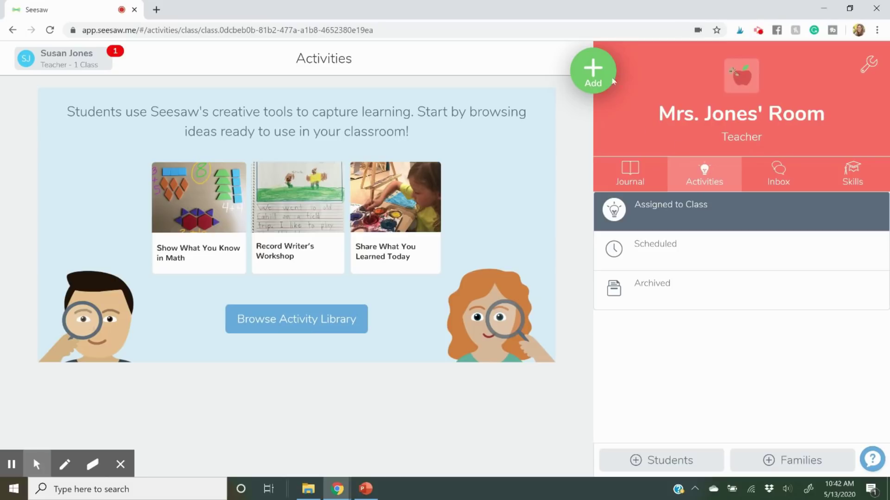
- Go to Add > Assign Activity and reach My Library in the Activity Library
click(596, 85)
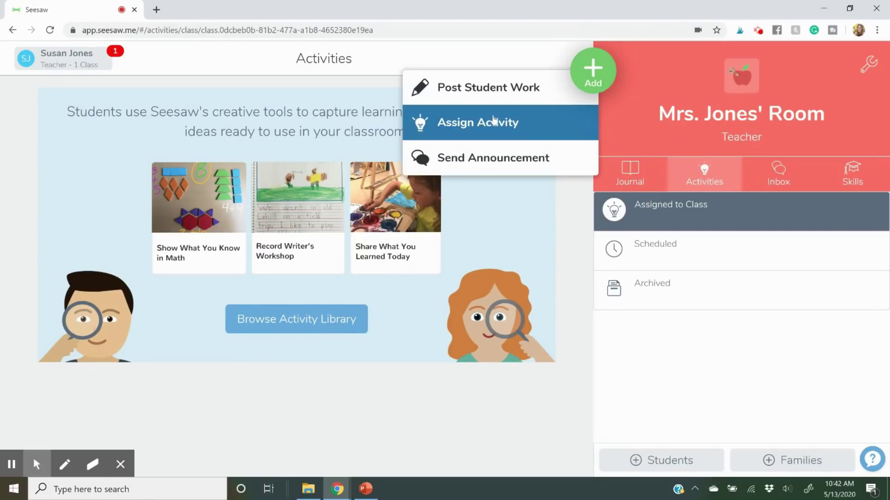
click(491, 125)
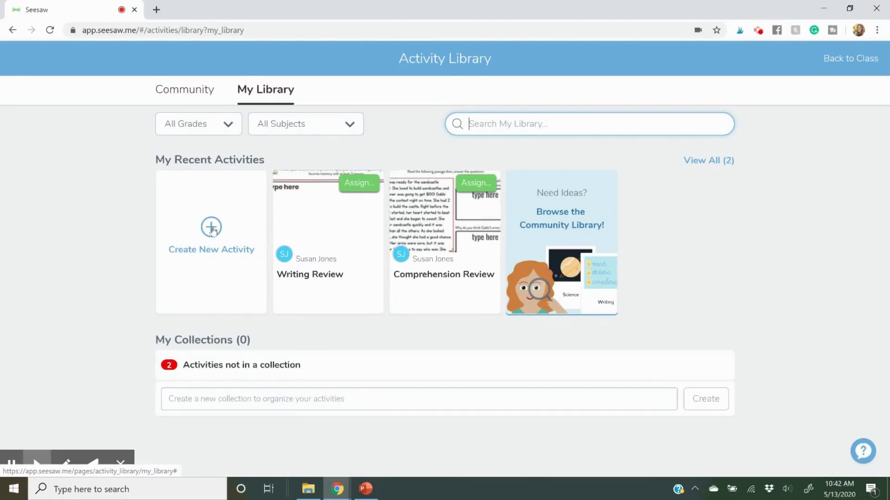
click(212, 228)
- Name the activity 'Close Reading Activity' with instructions 'Read the passage and answer the questions.'
click(234, 119)
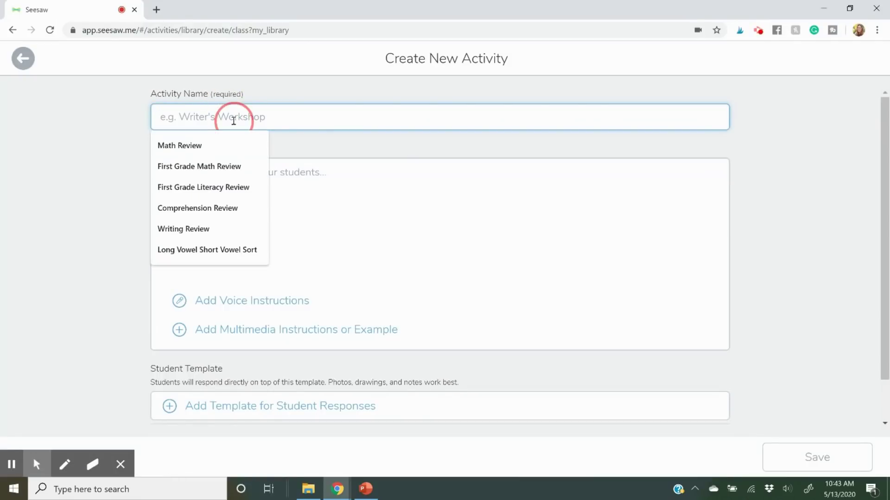
text(Close Reading Activity)
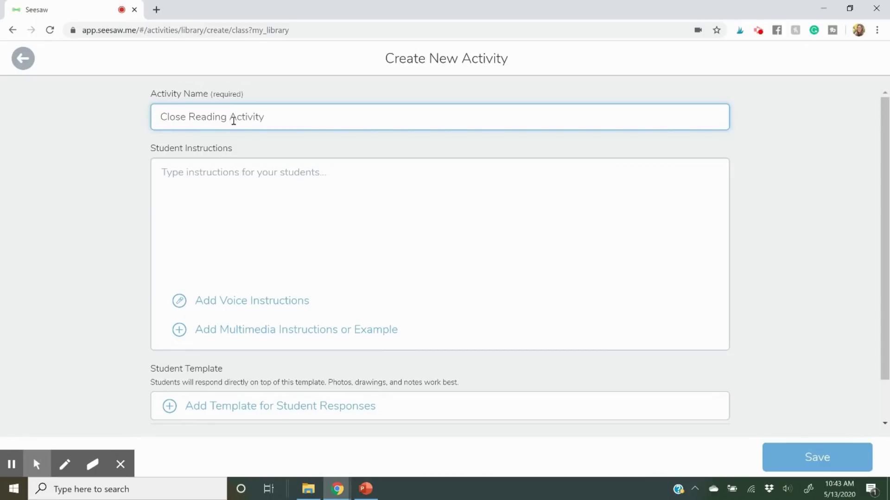
key(Tab)
text(Read the passage and answer the questions.)
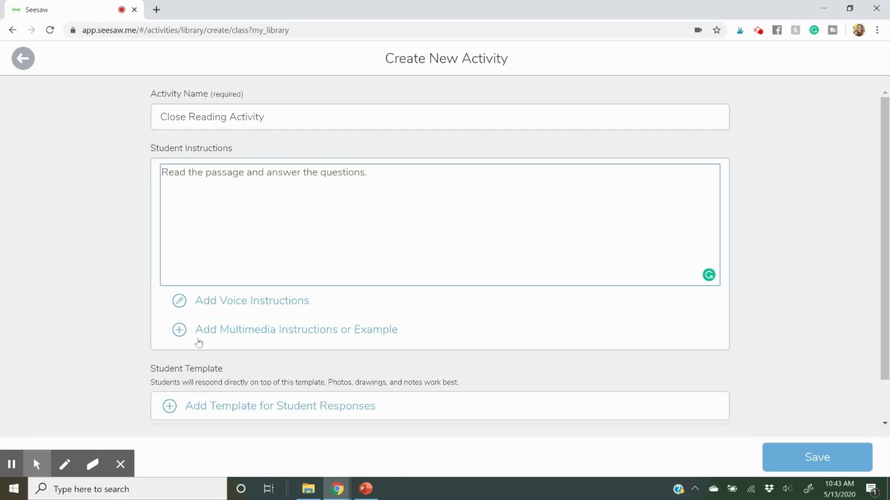
click(180, 338)
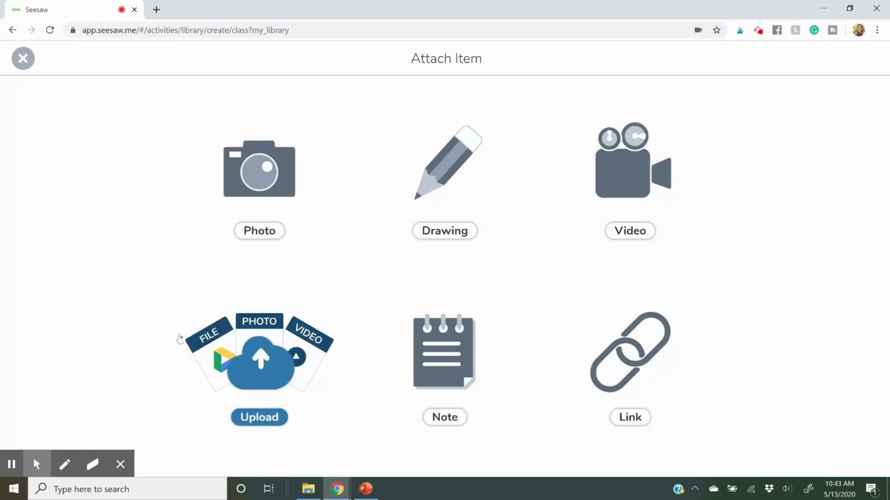
- Upload the 3-page Rainy day FUN! reading worksheet PDF as the activity's example
click(640, 171)
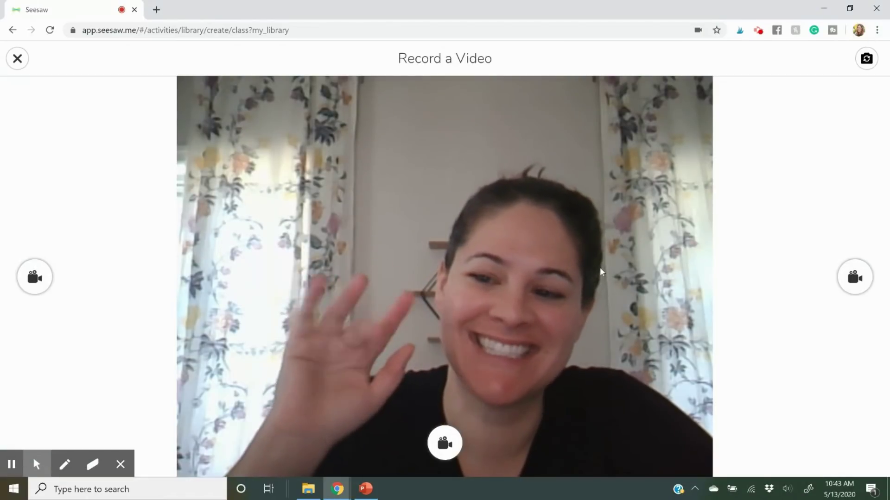
click(17, 58)
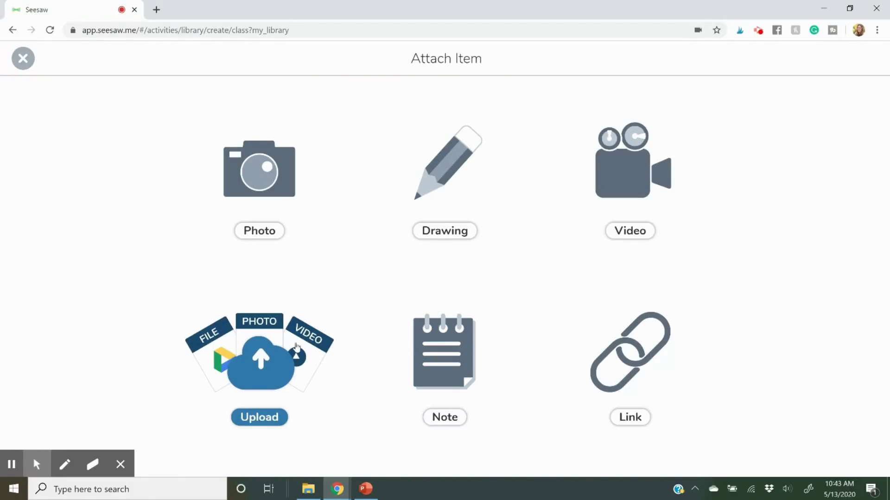
click(296, 346)
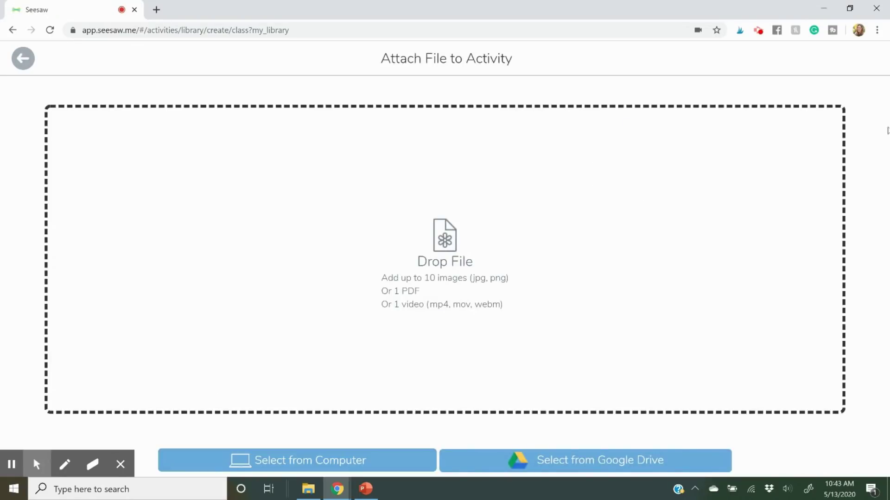
drag(887, 139, 419, 260)
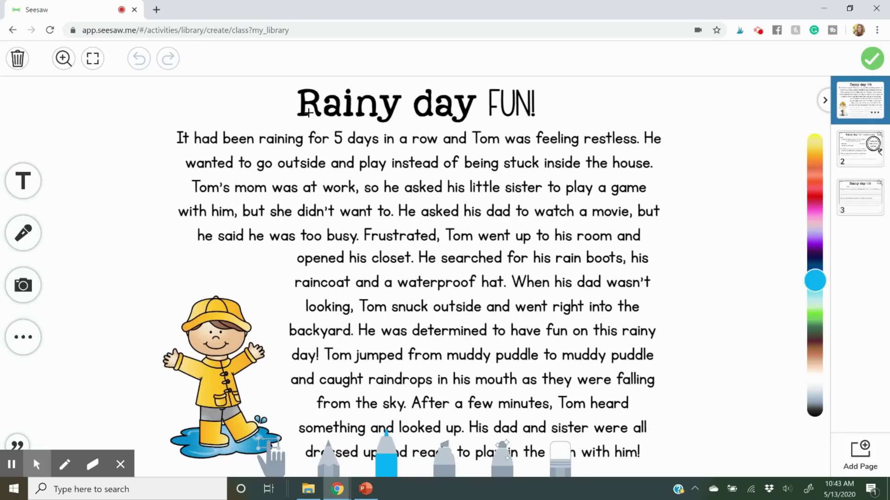
- Preview the worksheet pages, then record a voice instruction on the Rainy day FUN! story page
click(871, 154)
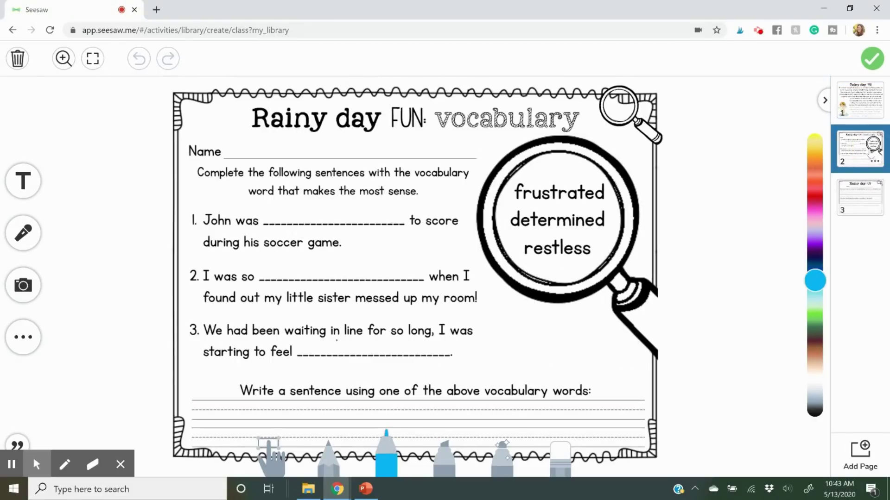
click(872, 200)
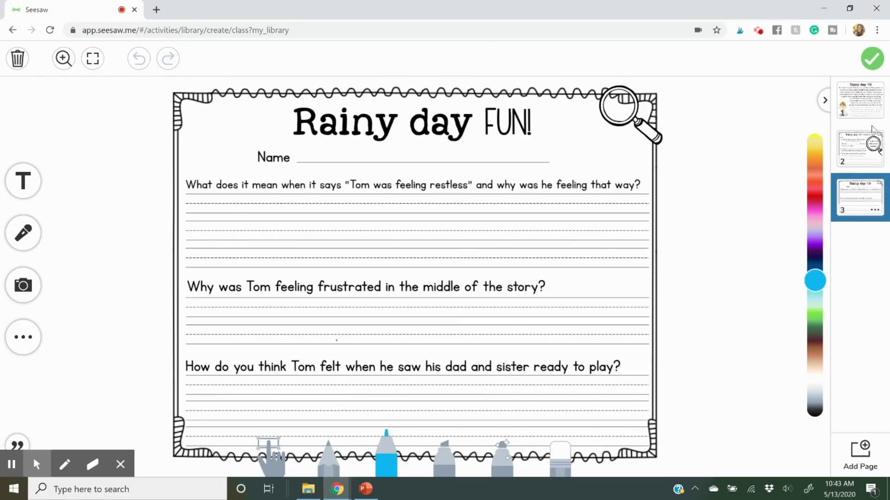
click(865, 102)
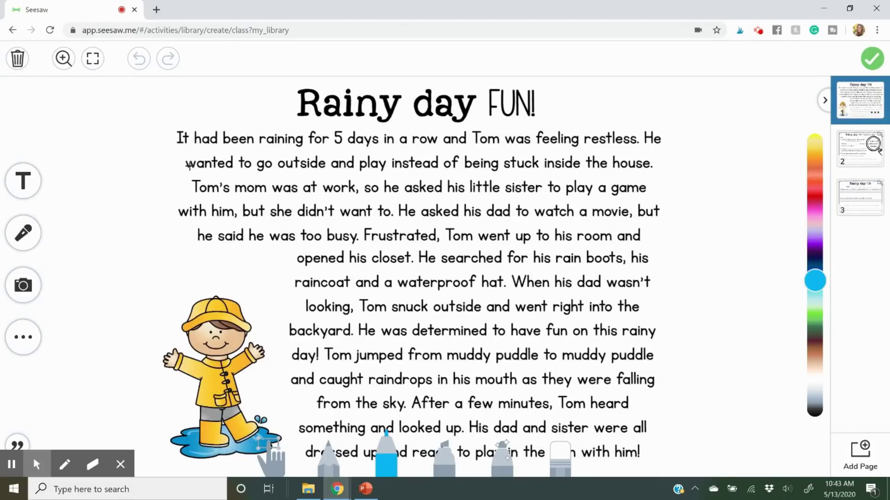
click(20, 194)
click(21, 237)
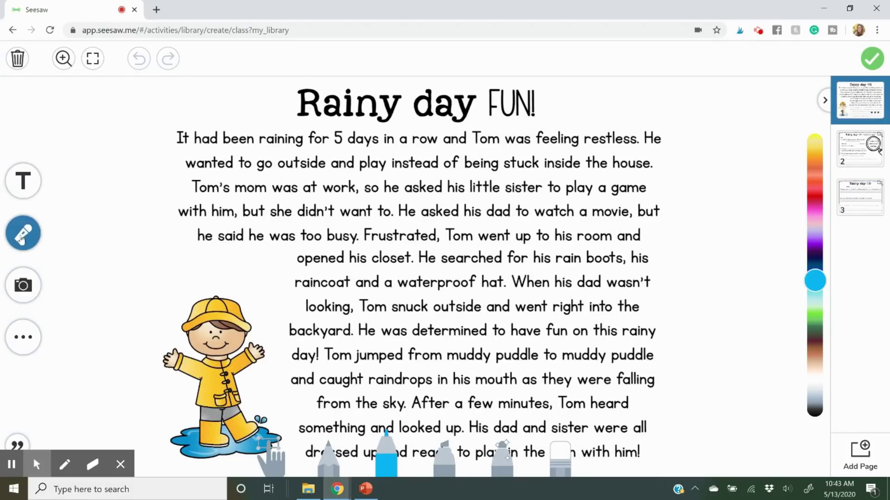
click(21, 237)
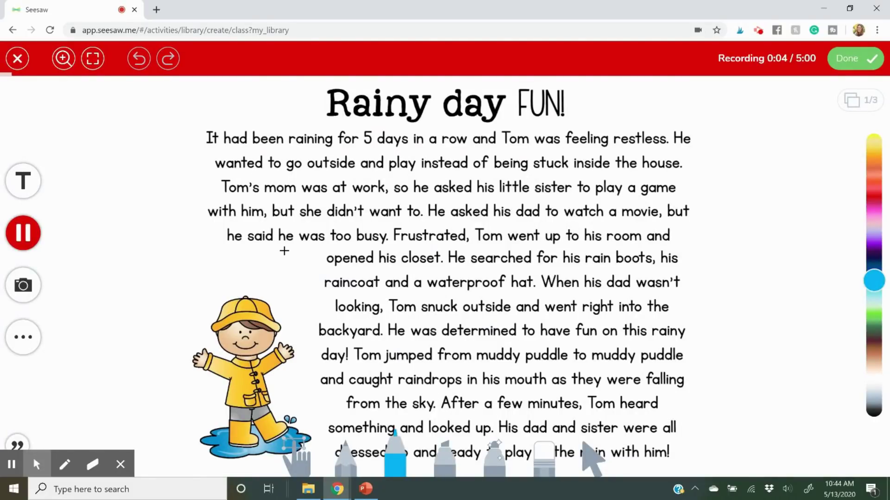
click(850, 59)
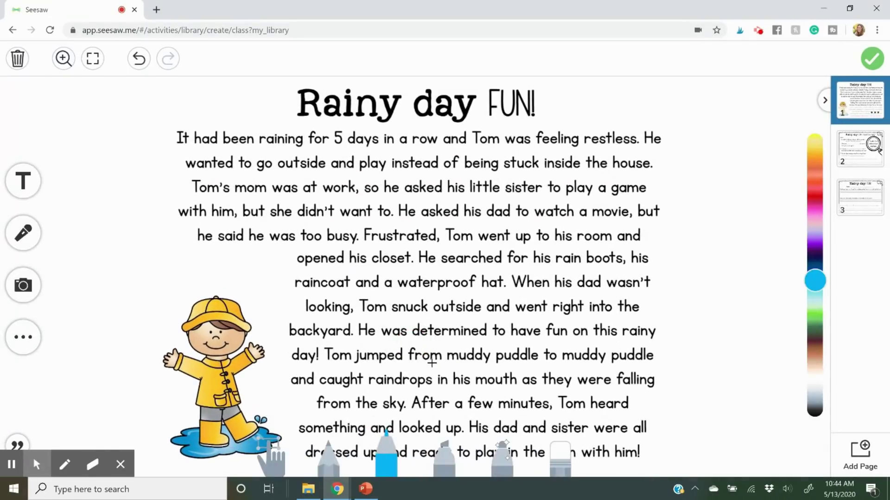
click(866, 153)
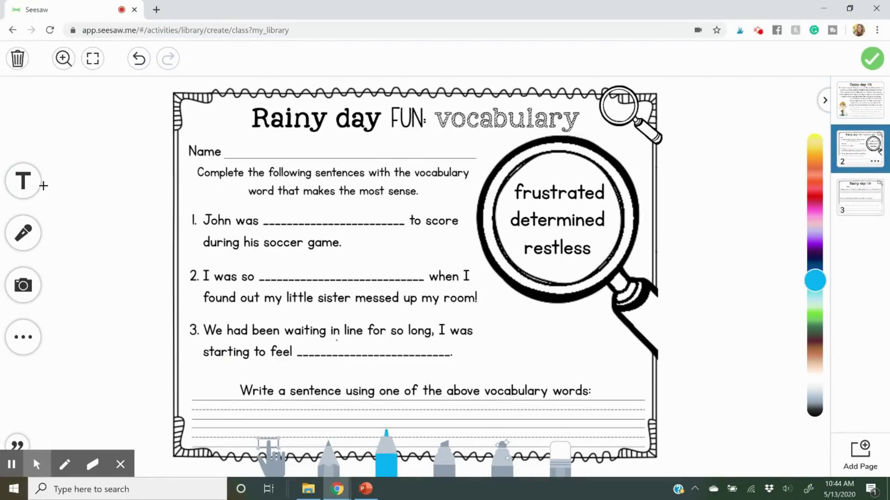
- Add a 'type here' text box on the vocabulary page and shrink it
click(21, 189)
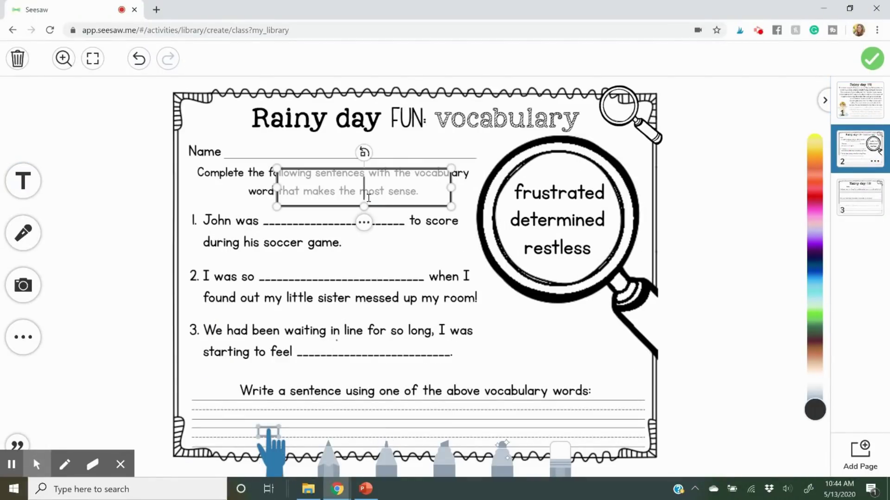
text(type)
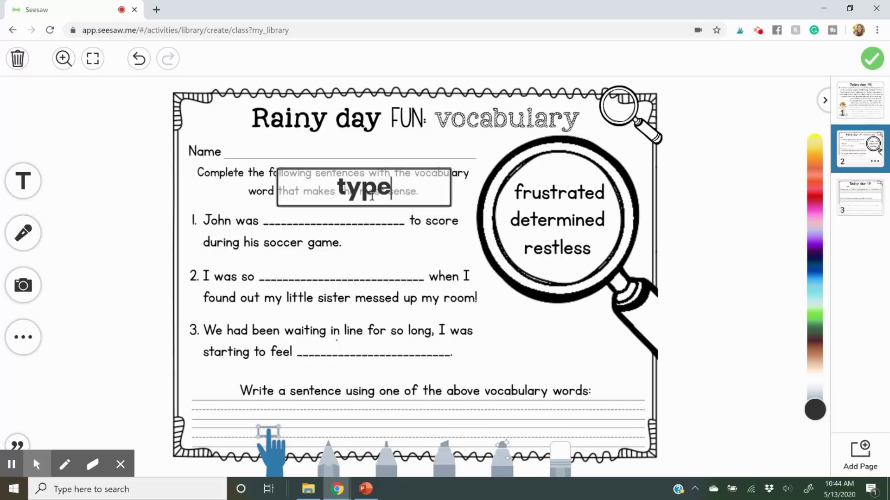
text( here)
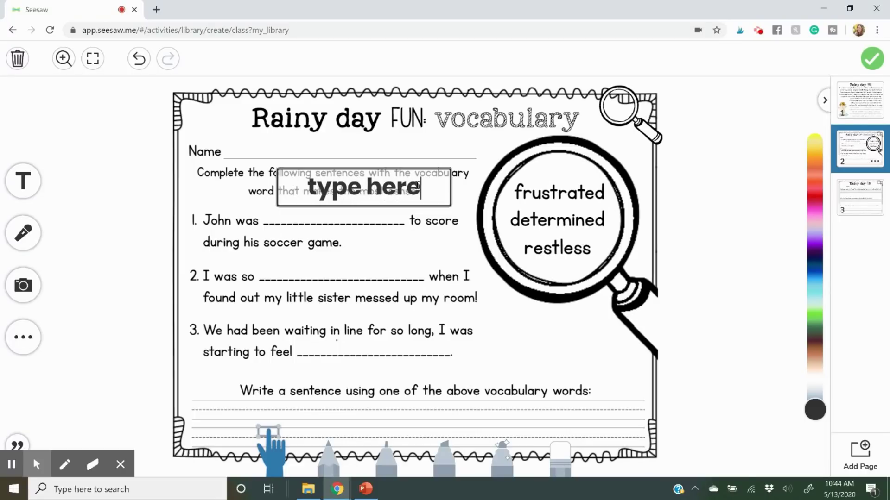
key(Escape)
click(454, 211)
drag(443, 198, 355, 160)
- Unlock the worksheet background and place 'type here' copies on the three sentence blanks
key(ctrl+v)
drag(453, 303, 419, 349)
click(414, 402)
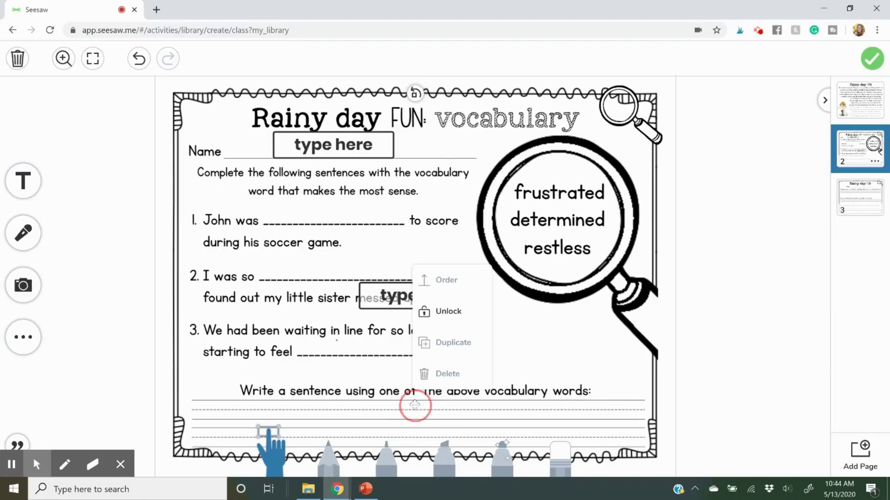
click(440, 306)
drag(459, 300, 379, 219)
key(ctrl+v)
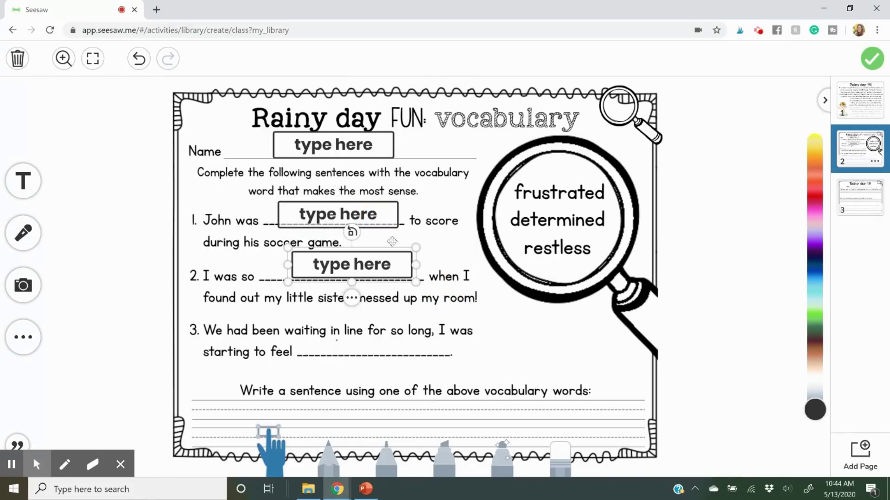
drag(387, 269, 376, 273)
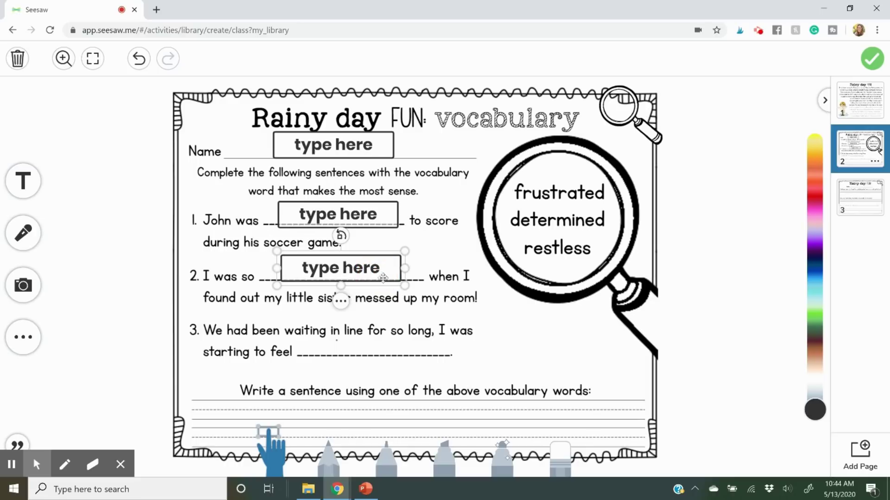
key(ctrl+v)
drag(489, 290, 400, 353)
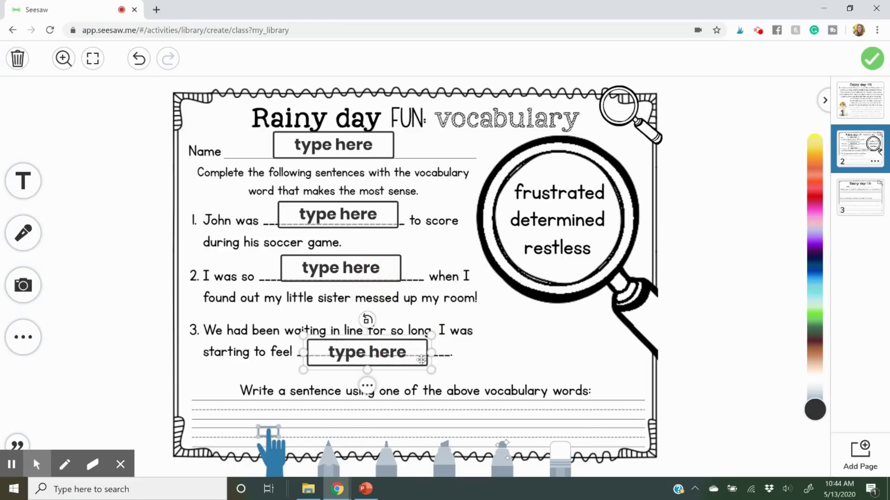
- Lock the sentence 3 and sentence 2 answer boxes in place
click(366, 386)
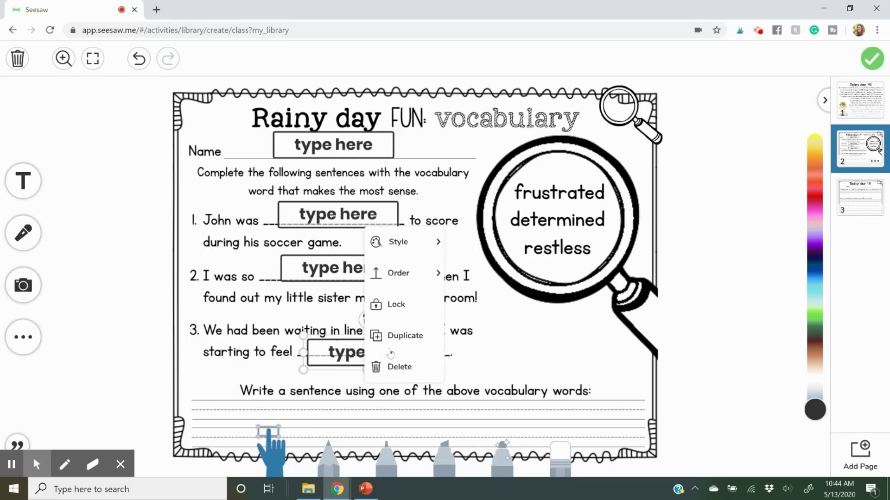
click(396, 304)
click(383, 274)
click(342, 301)
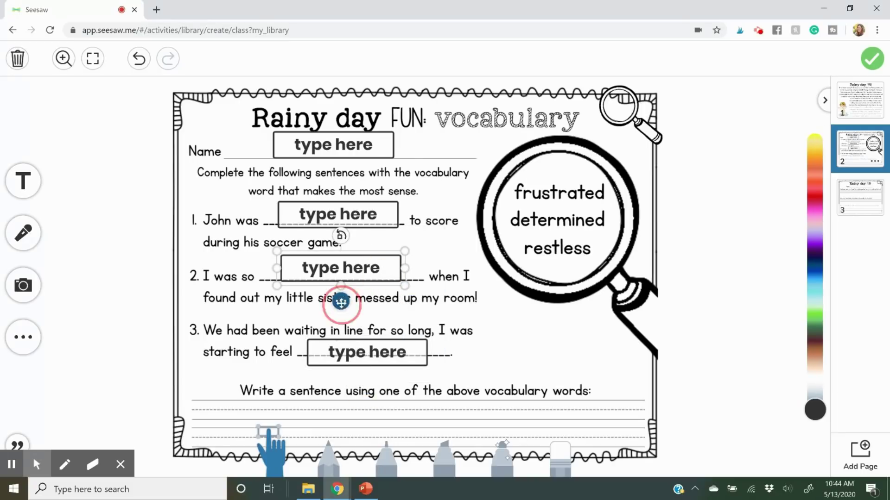
click(366, 220)
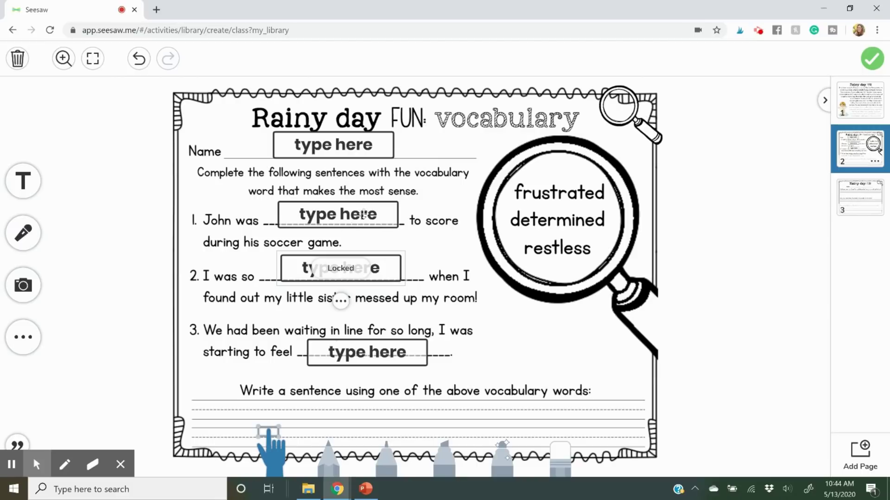
click(366, 214)
- Duplicate the first answer box onto the write-a-sentence lines and stretch it taller
click(338, 247)
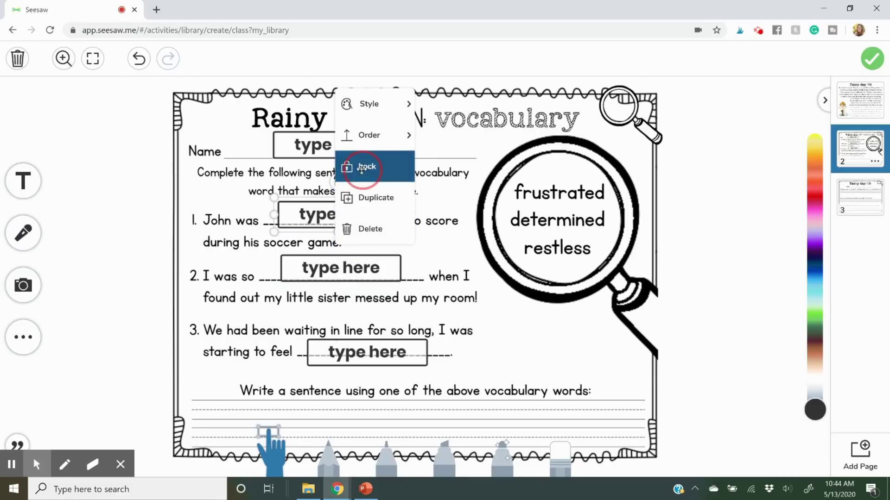
click(359, 197)
drag(492, 318, 364, 393)
drag(293, 418, 648, 423)
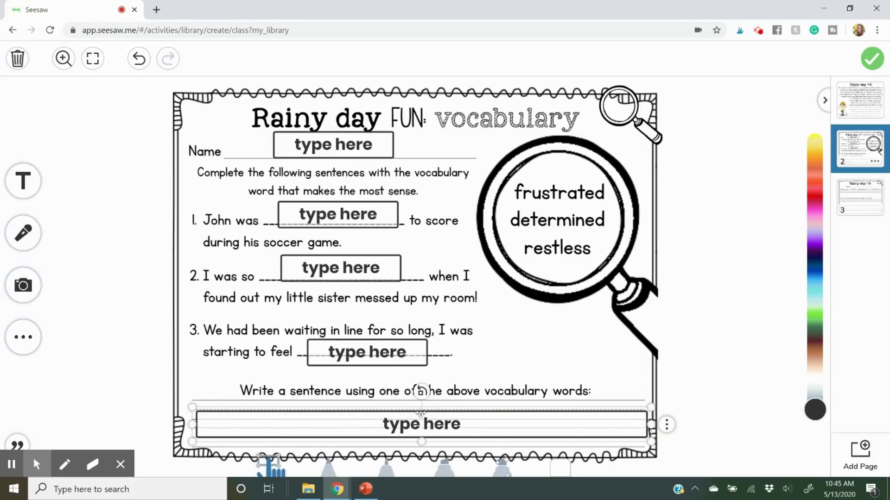
drag(422, 442, 426, 449)
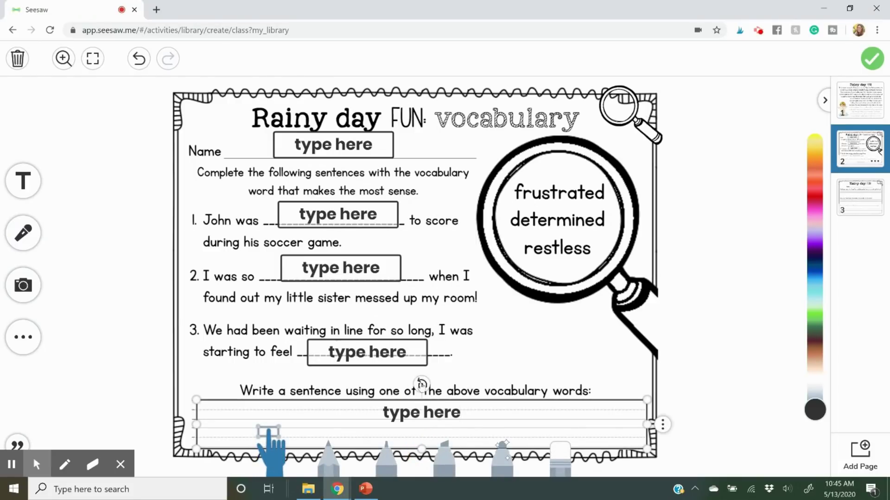
- Unlock the second answer box and give it an outlined, left-aligned style
click(375, 270)
click(338, 298)
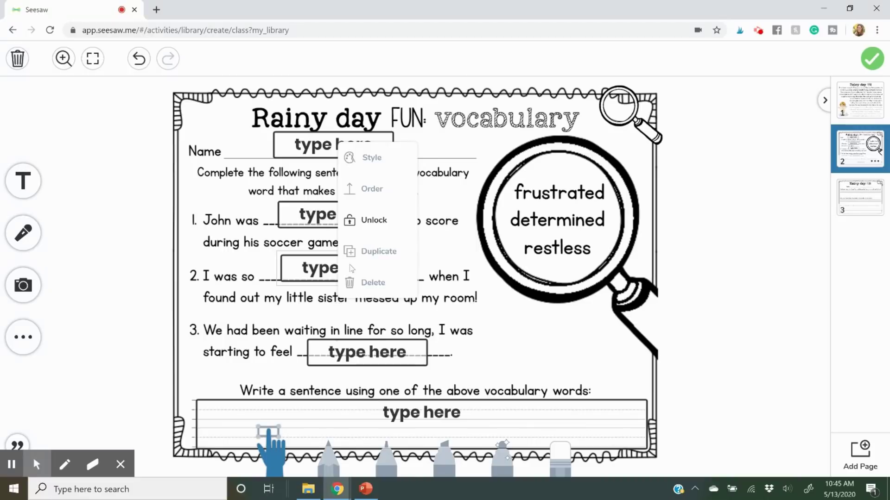
click(363, 221)
click(337, 235)
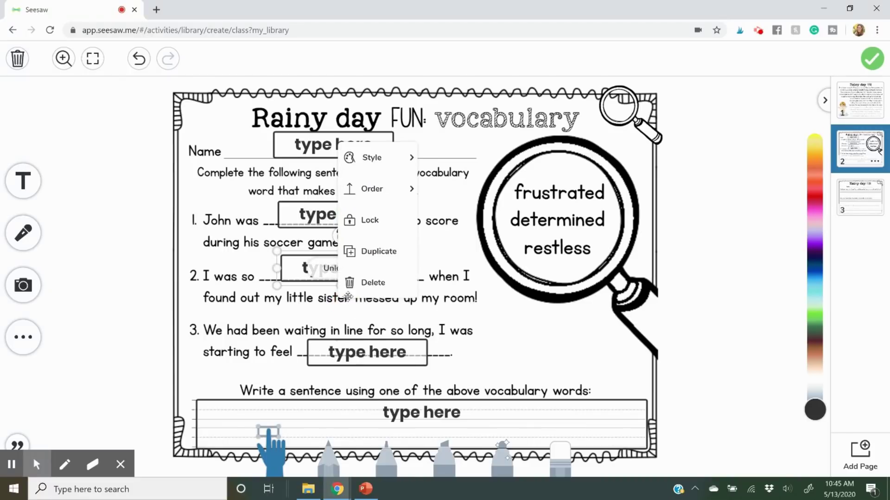
mouse_move(373, 157)
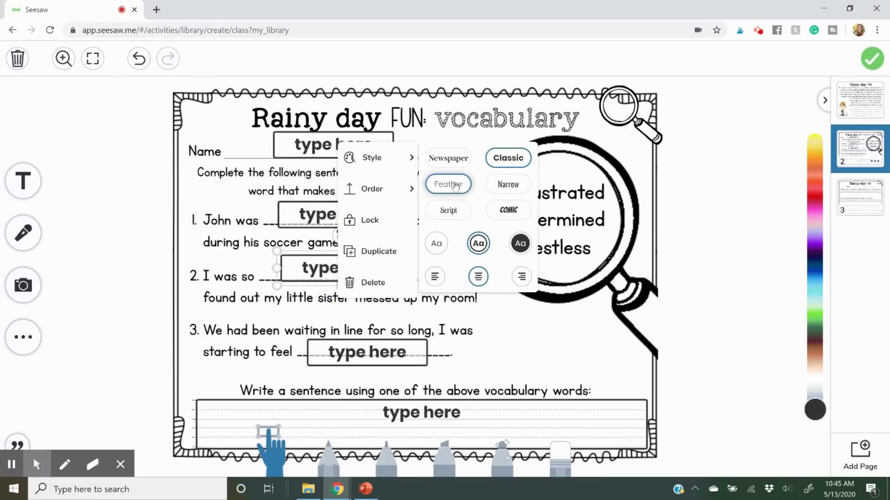
click(525, 249)
click(439, 252)
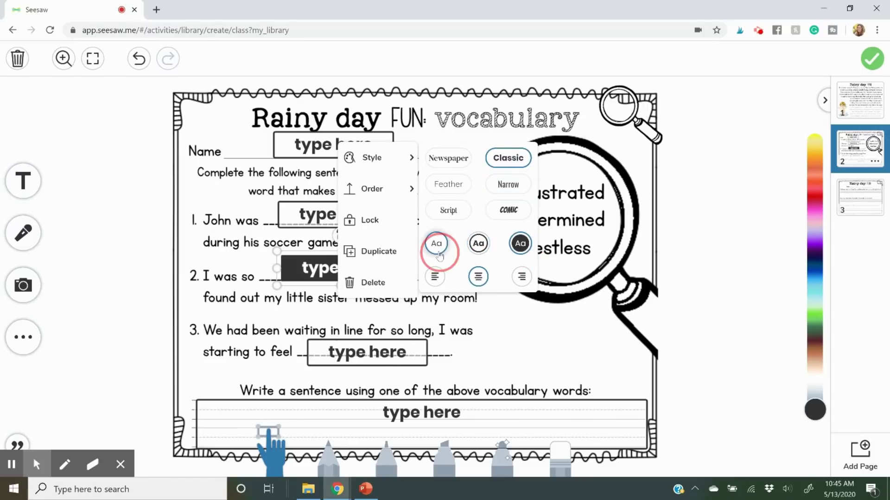
click(478, 244)
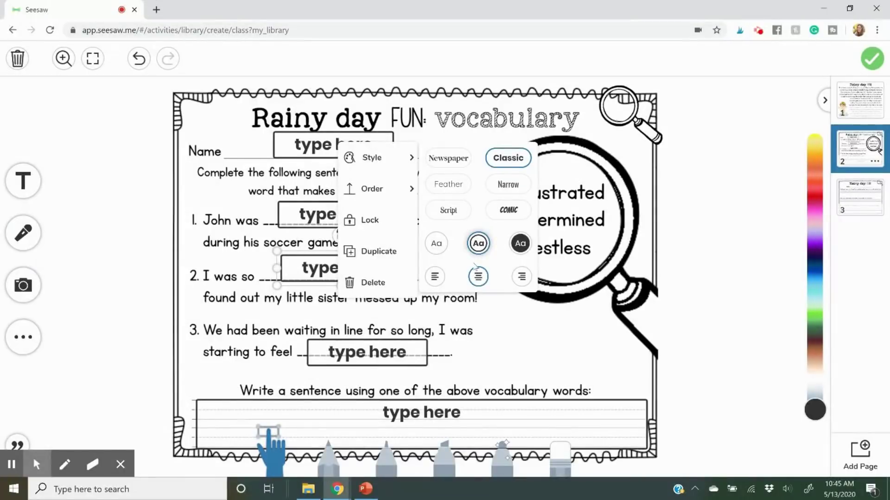
click(435, 278)
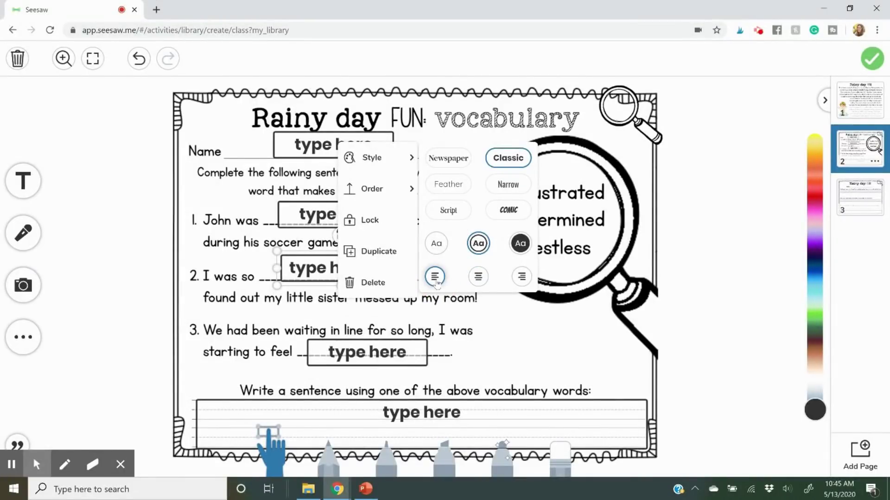
click(220, 379)
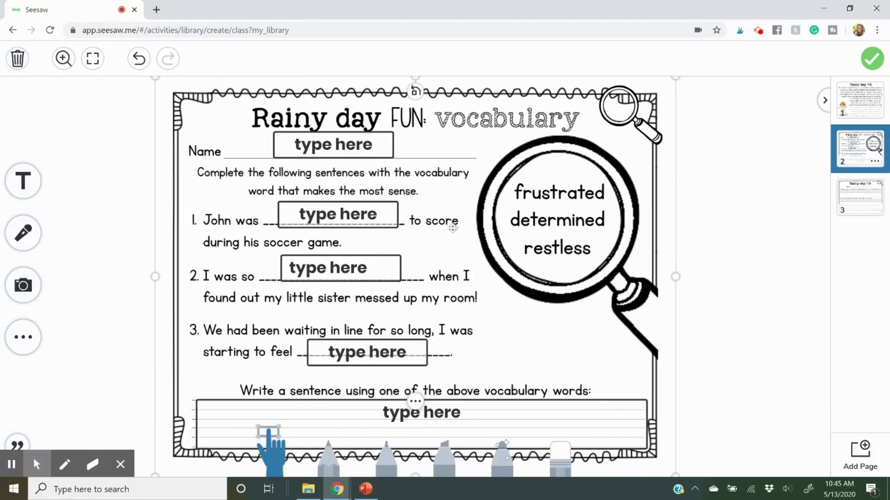
- Replace the second box's 'type here' placeholder with 'frustrated'
double_click(318, 272)
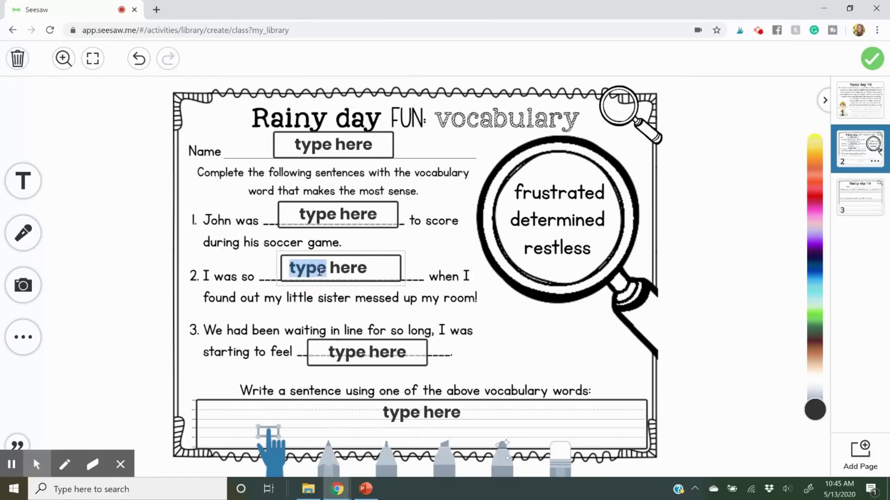
key(BackSpace)
key(Delete)
key(Delete)
key(Delete)
key(Delete)
key(Delete)
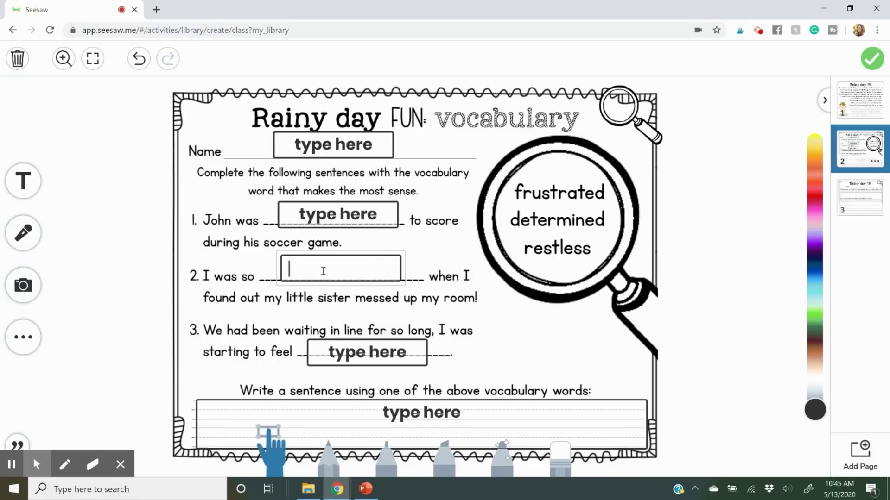
text(frustrated)
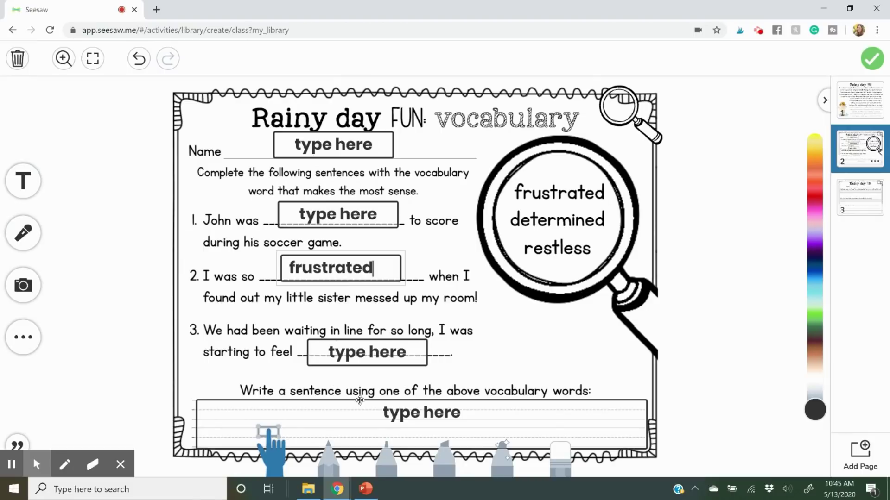
- On page 3, add a narrow 'type here' box on the Name line
click(852, 195)
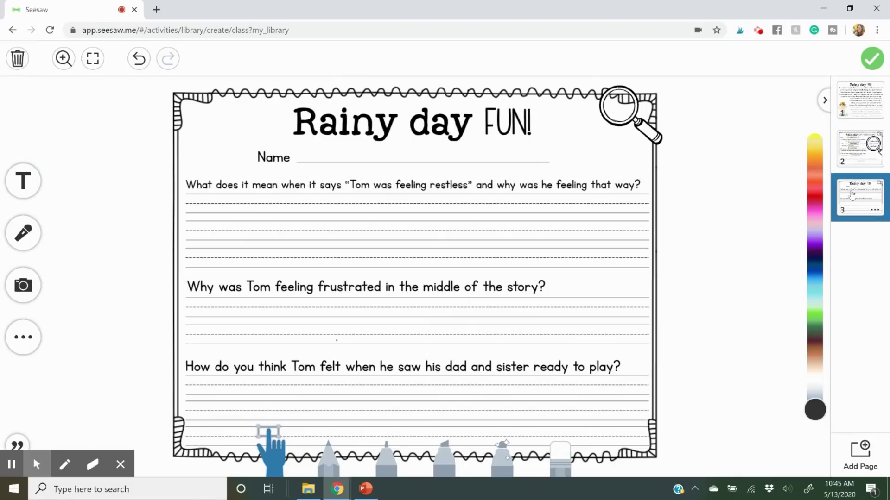
click(28, 184)
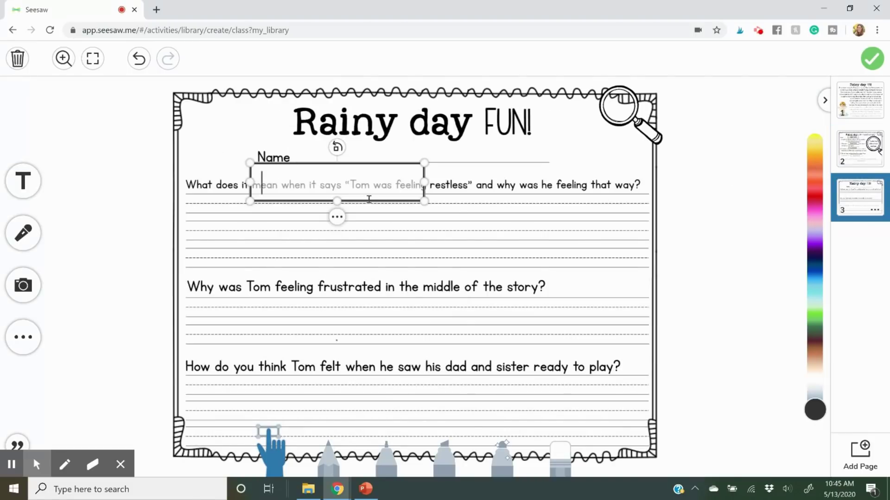
text(type here)
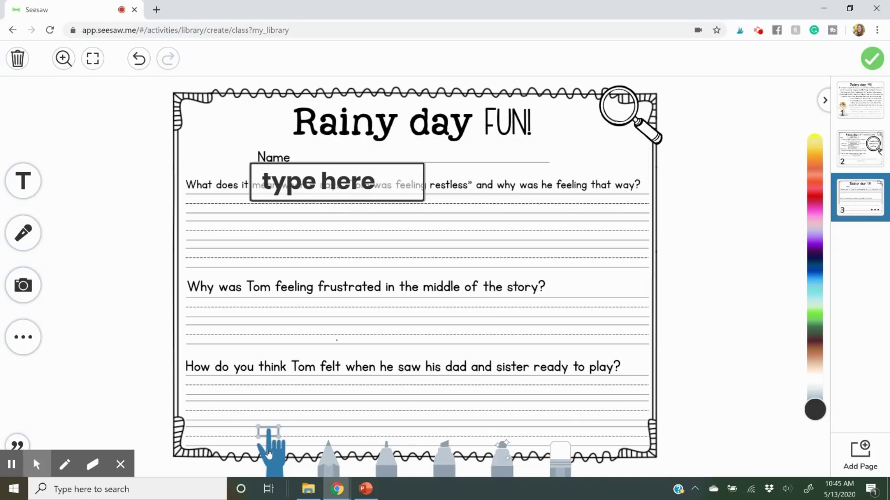
drag(422, 200, 433, 170)
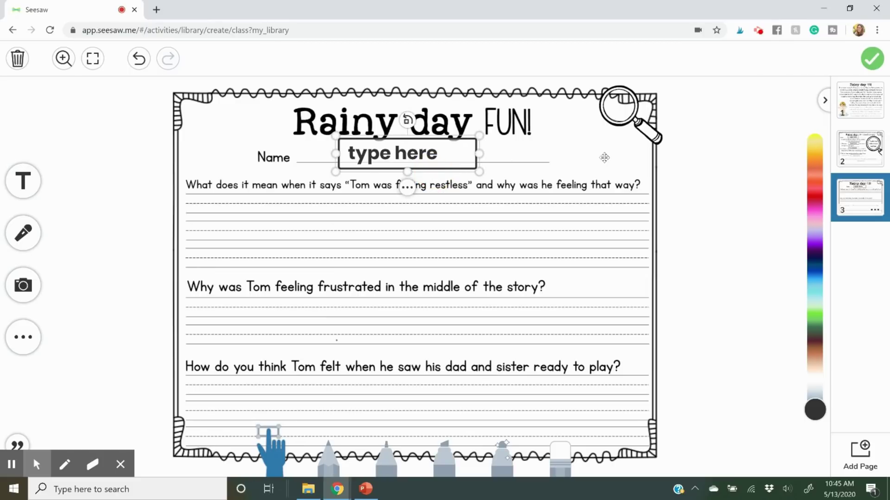
- Paste a copy below question 1 and stretch it over the writing lines
key(ctrl+v)
drag(433, 274, 653, 213)
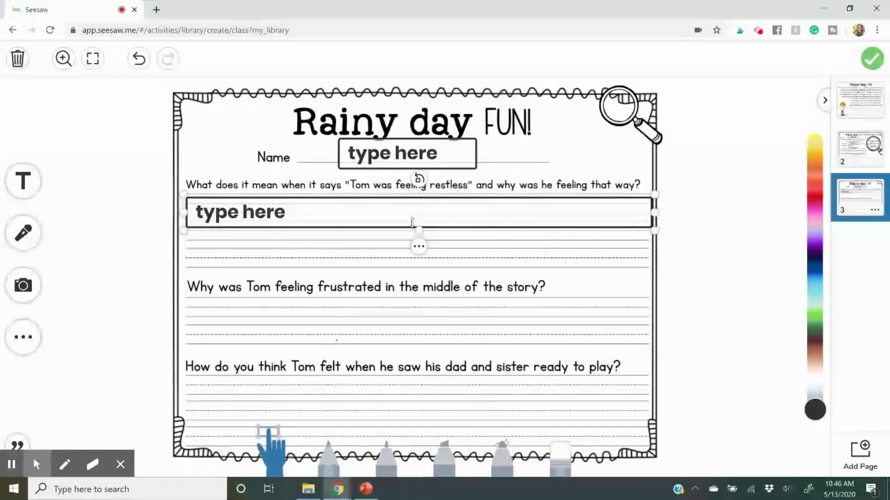
drag(419, 230, 423, 249)
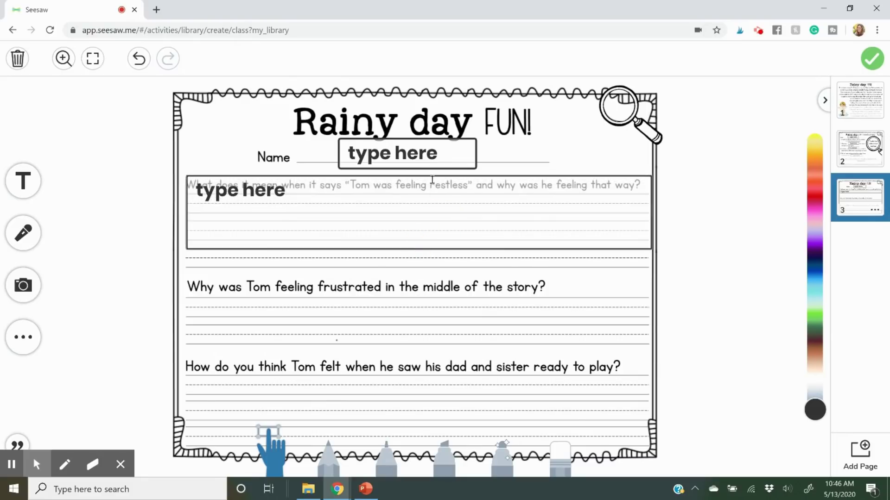
drag(455, 223, 452, 239)
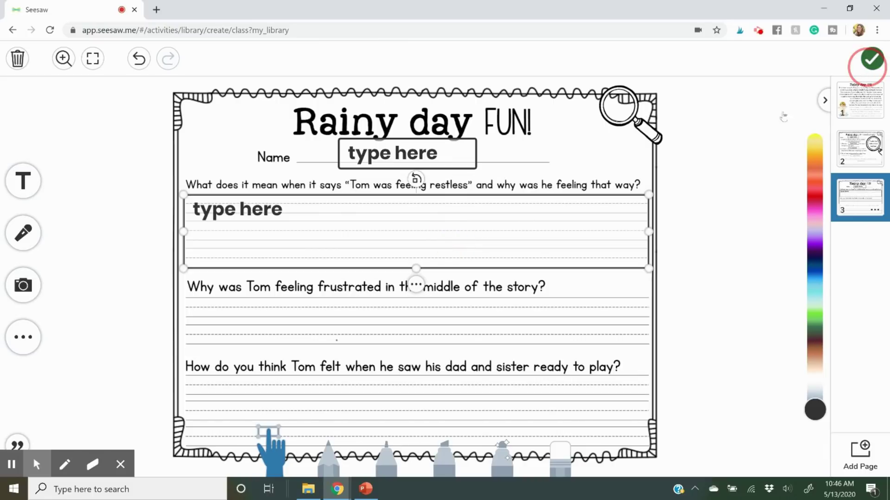
click(871, 58)
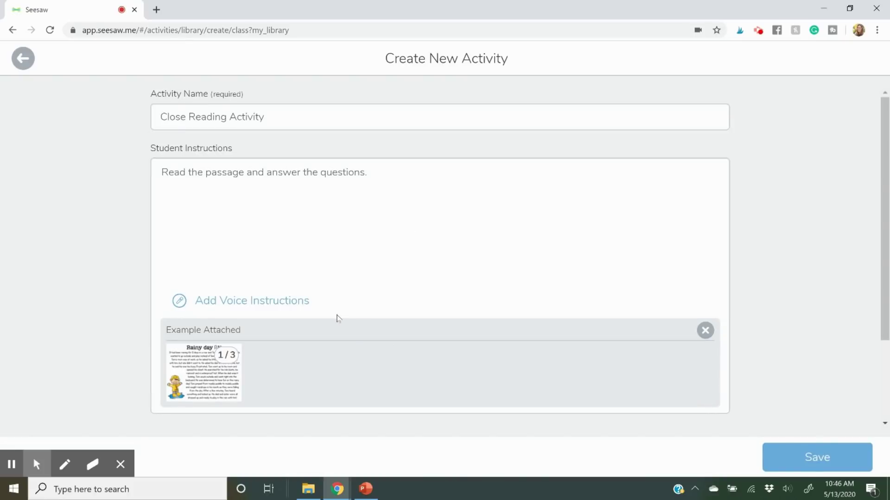
- Save the Close Reading Activity with its Rainy day FUN! worksheet to My Library
click(818, 464)
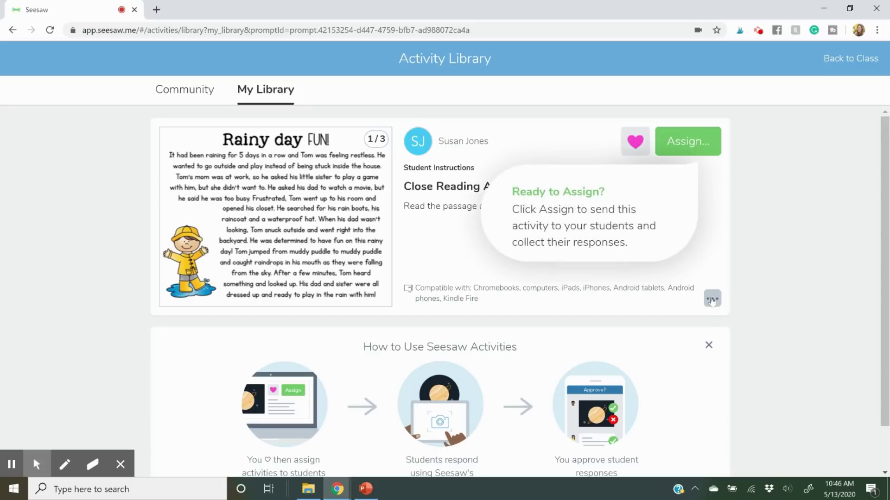
- Assign the Close Reading Activity to the class with Sample Student selected, then view its Activities page
click(697, 144)
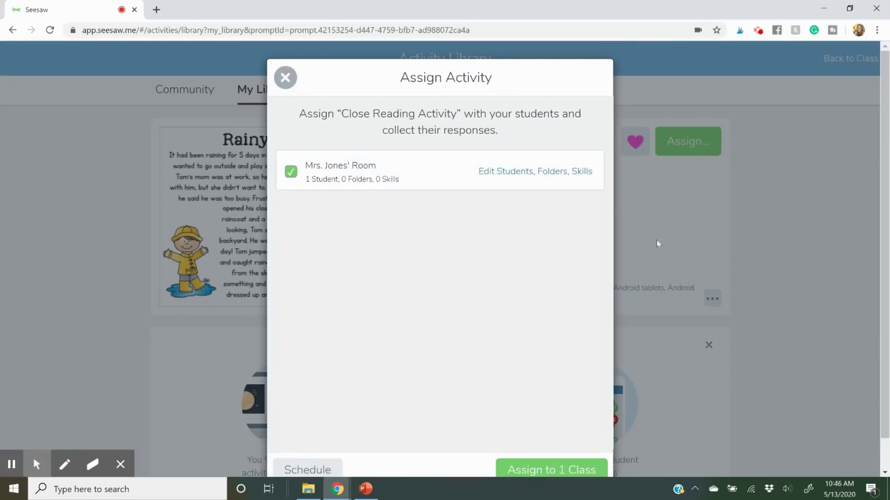
click(503, 173)
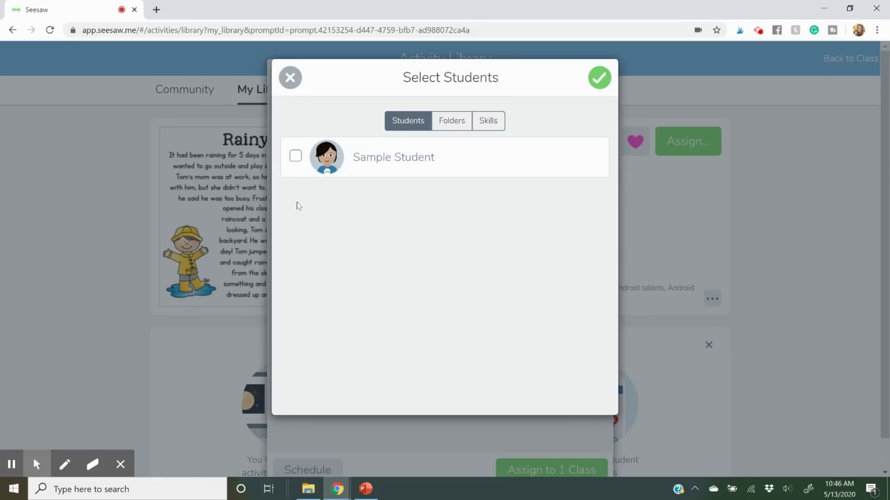
click(297, 156)
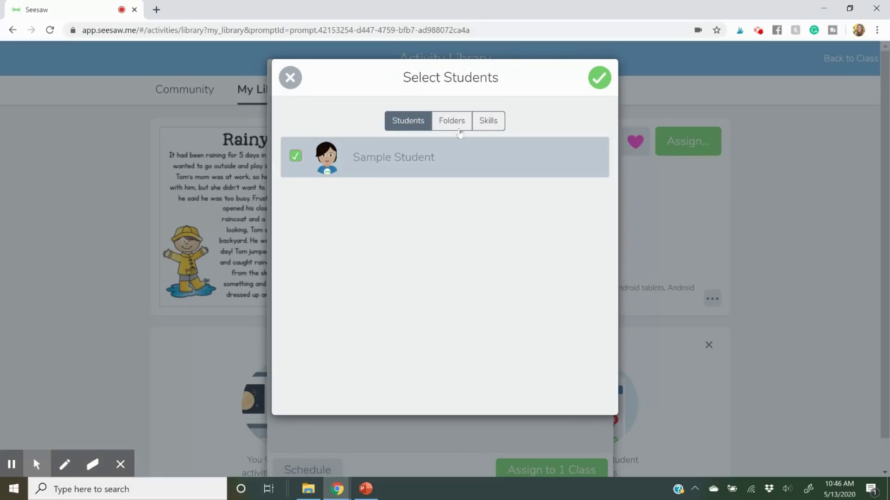
click(598, 79)
click(558, 469)
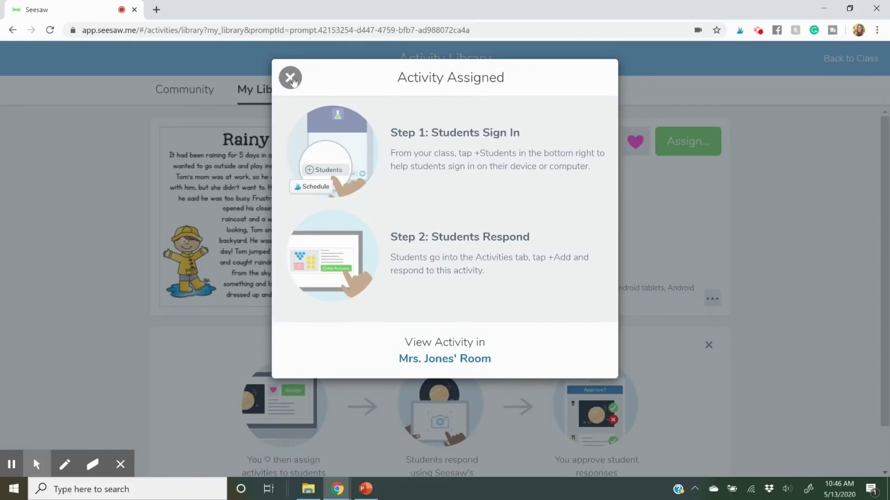
click(431, 364)
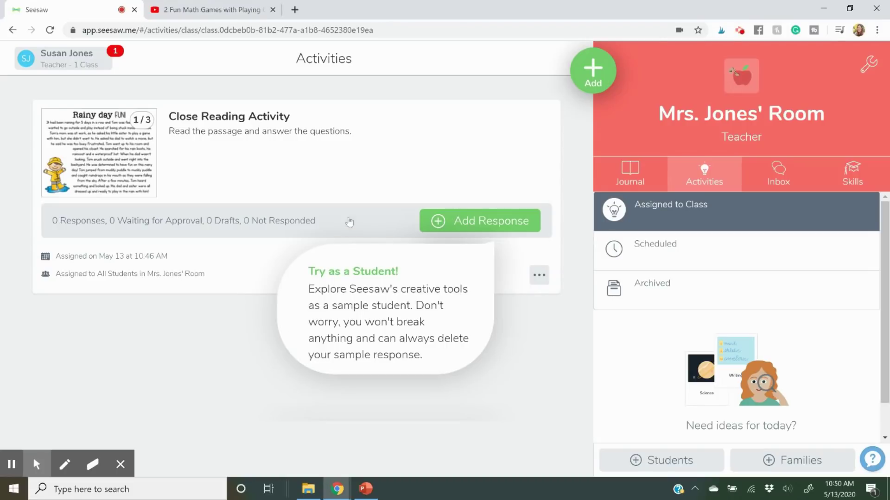
- Start a new activity named 'Math Games to play at home' with deck-of-cards game instructions
click(594, 77)
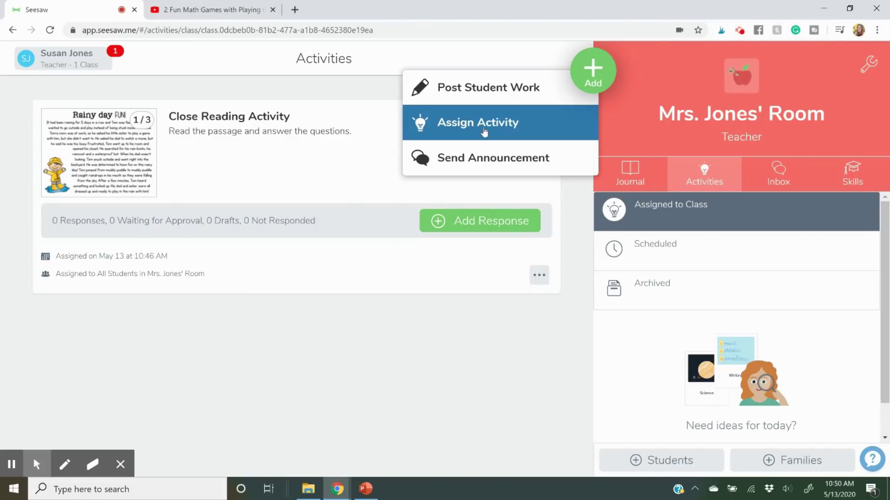
click(484, 131)
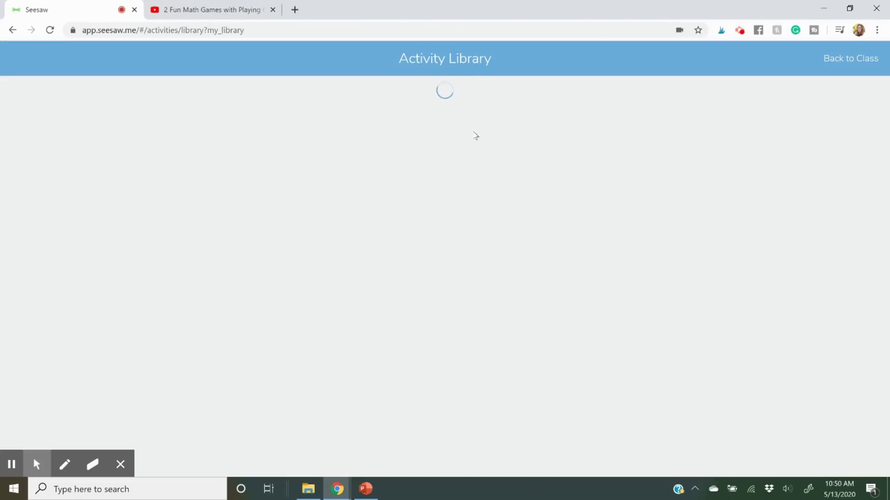
click(213, 232)
click(230, 111)
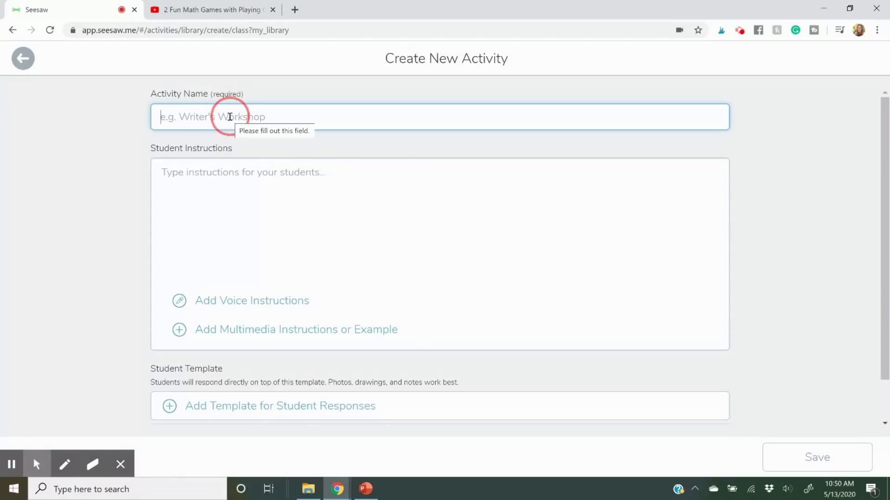
text(<)
key(BackSpace)
text(Math Games to)
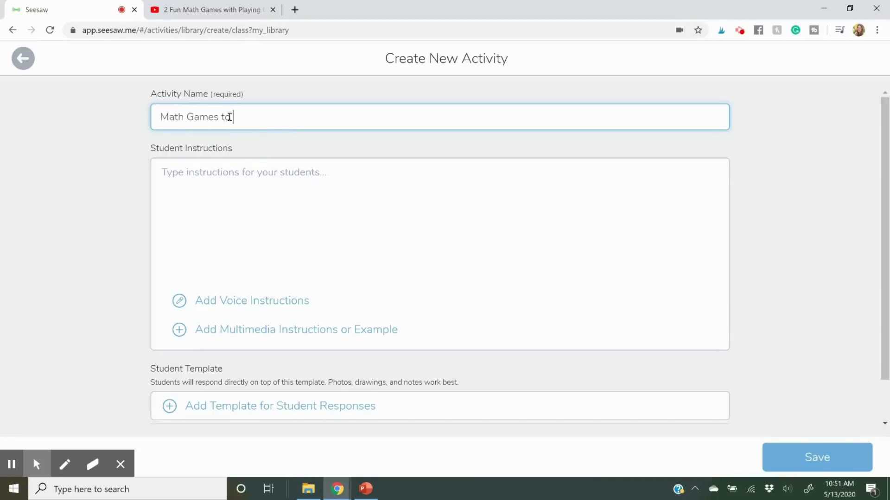
text( play at home)
key(Tab)
text(If you have a deck of cards,)
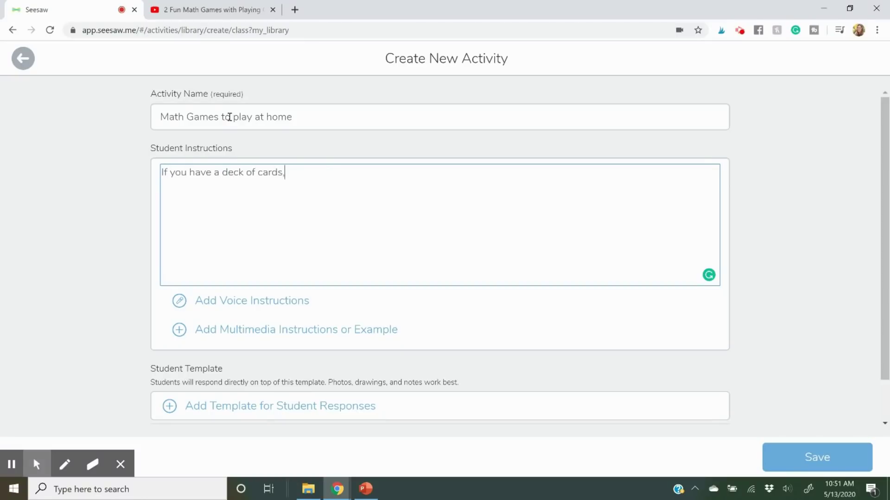
text( try one of these games with someone in your family!)
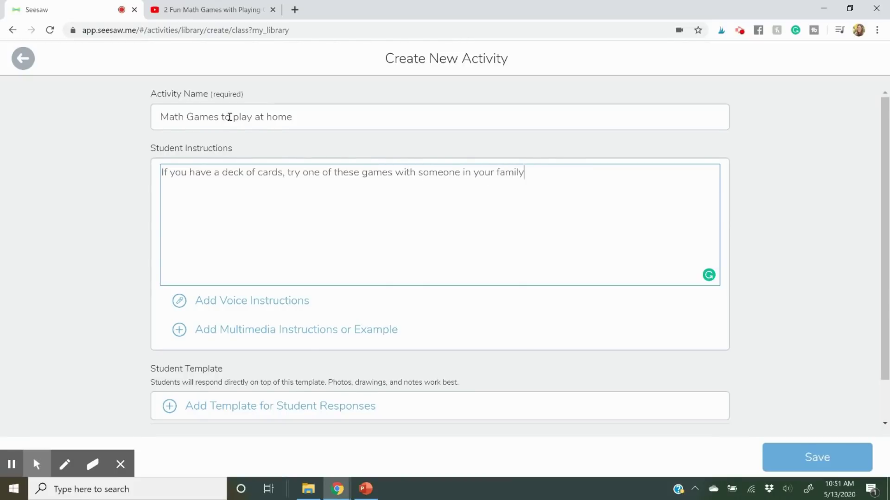
- Choose a link as the multimedia example and copy the math-games YouTube video's share link
click(191, 333)
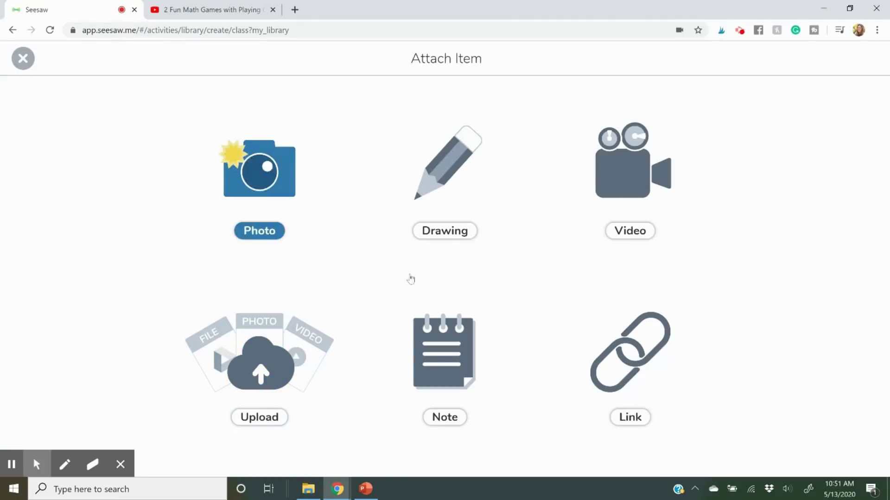
click(600, 366)
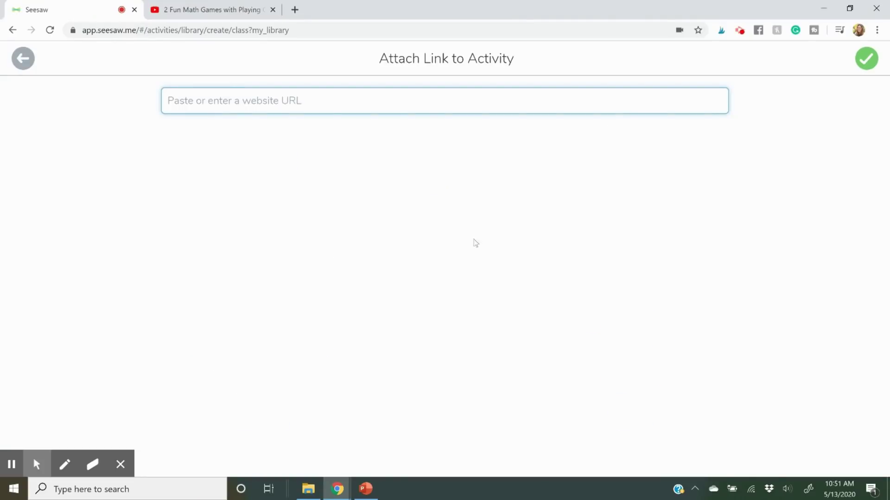
click(247, 5)
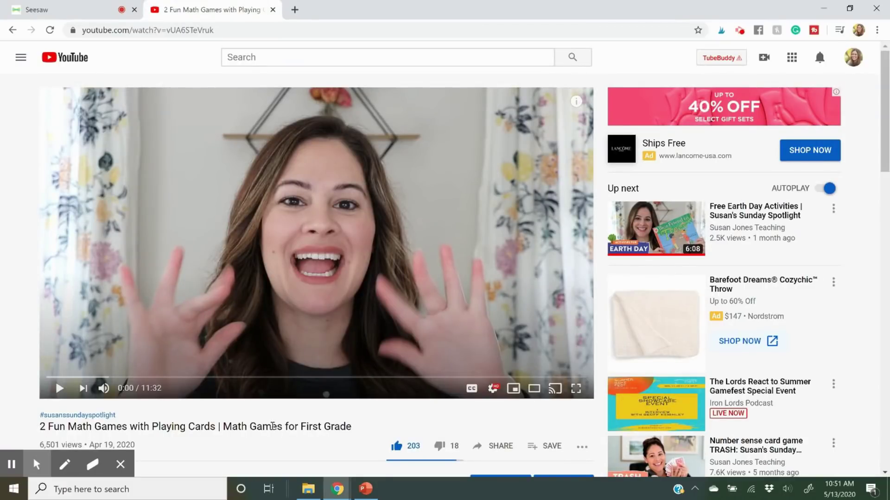
click(482, 448)
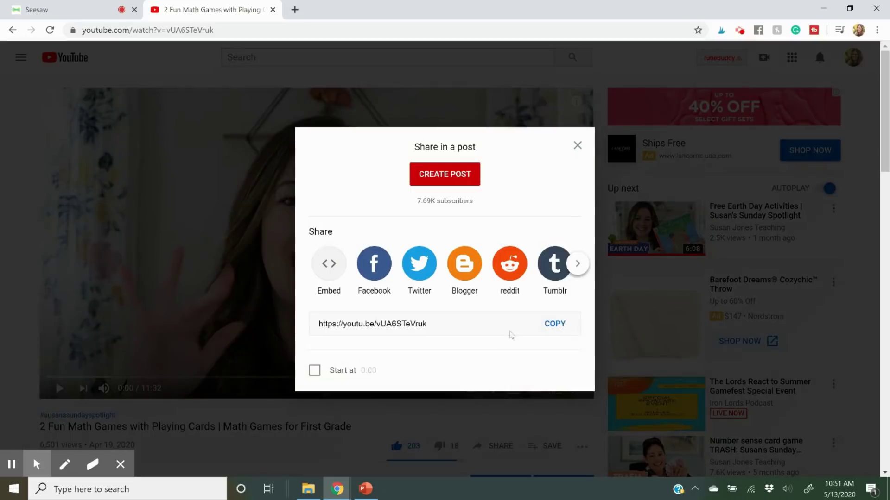
click(554, 324)
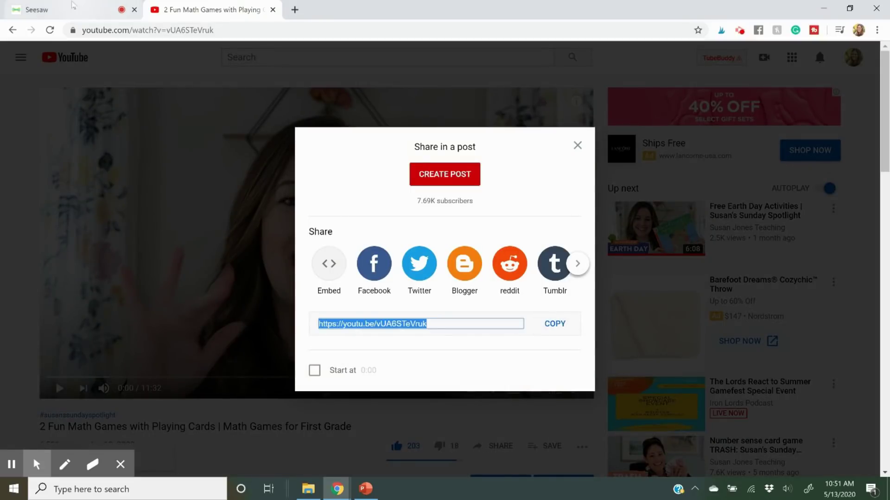
click(72, 9)
- Paste the 2 Fun Math Games with Playing Cards video link and confirm it as the example
click(247, 101)
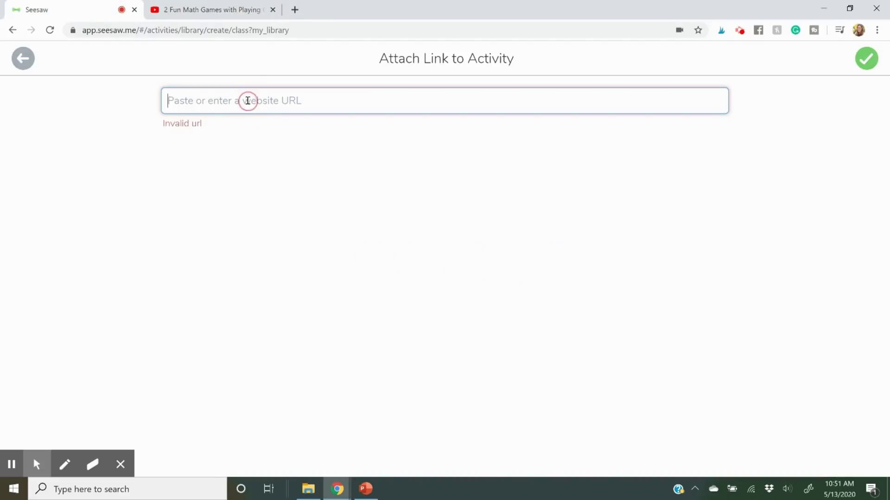
key(ctrl+v)
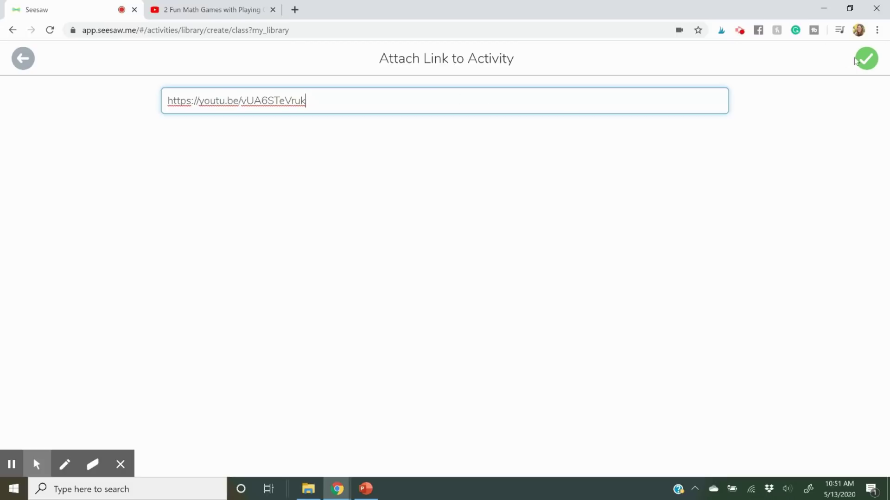
click(865, 59)
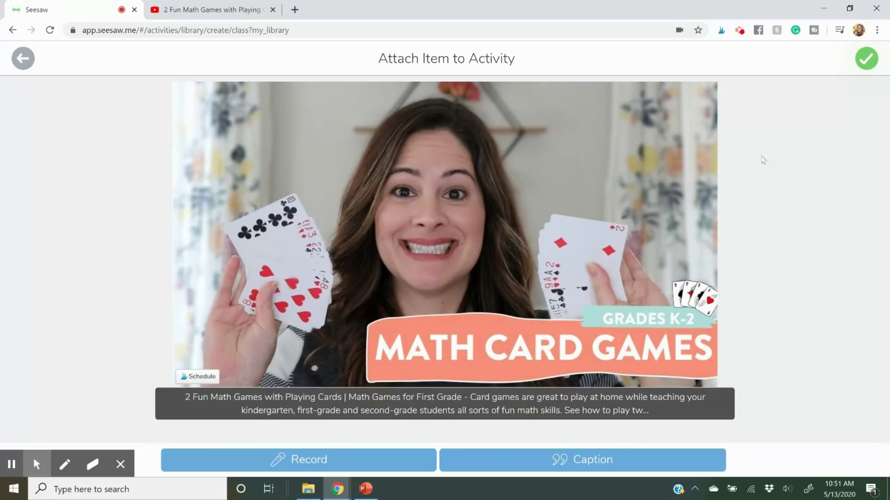
click(867, 60)
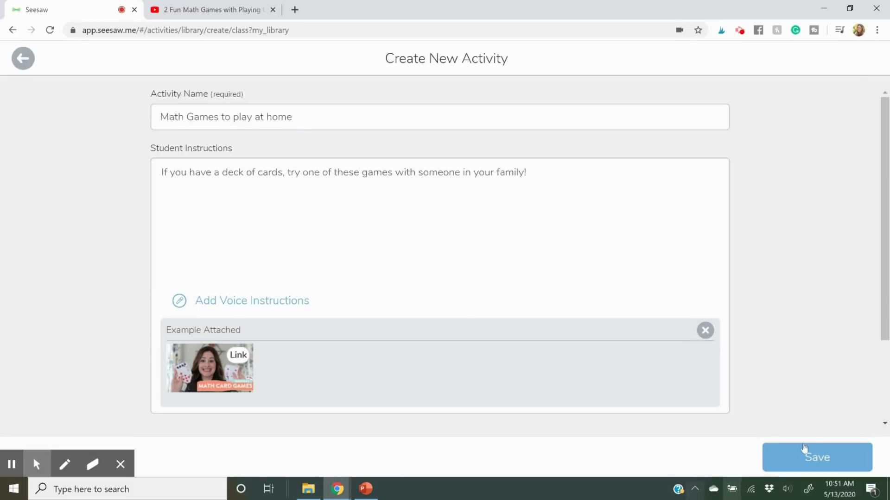
- Save the Math Games activity, assign it to the one class, and view it in class activities
click(819, 457)
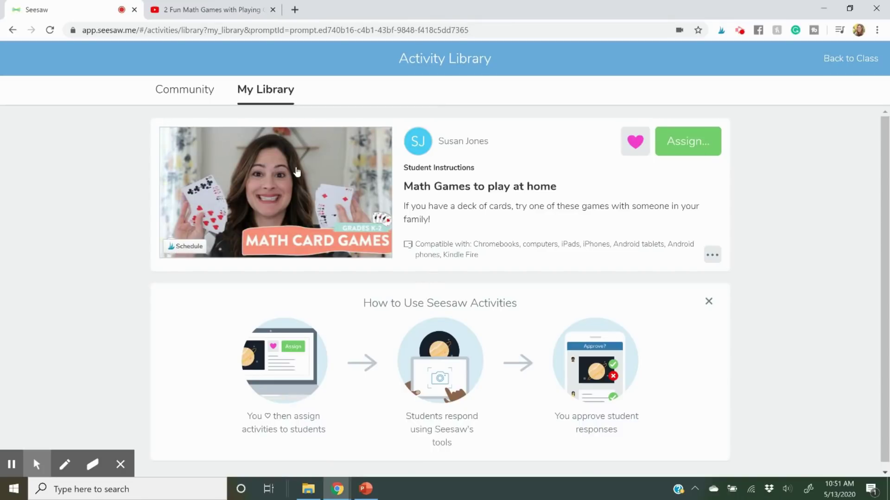
click(694, 140)
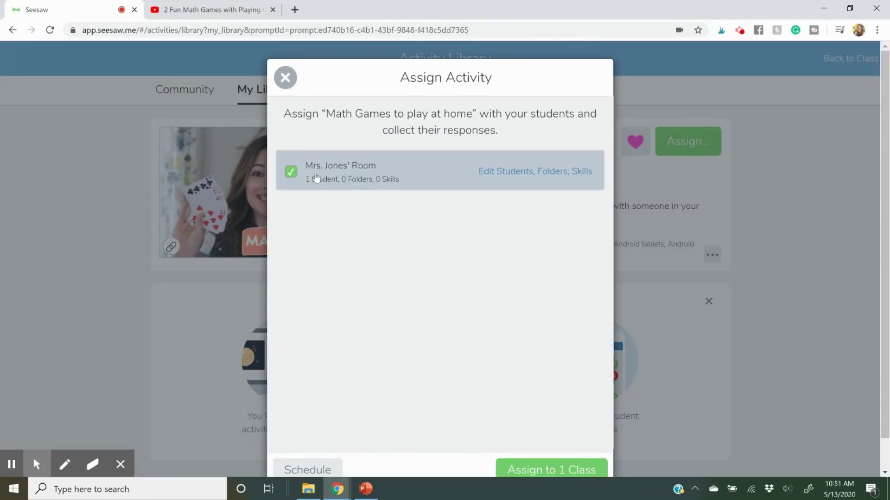
scroll(556, 440, down, 1)
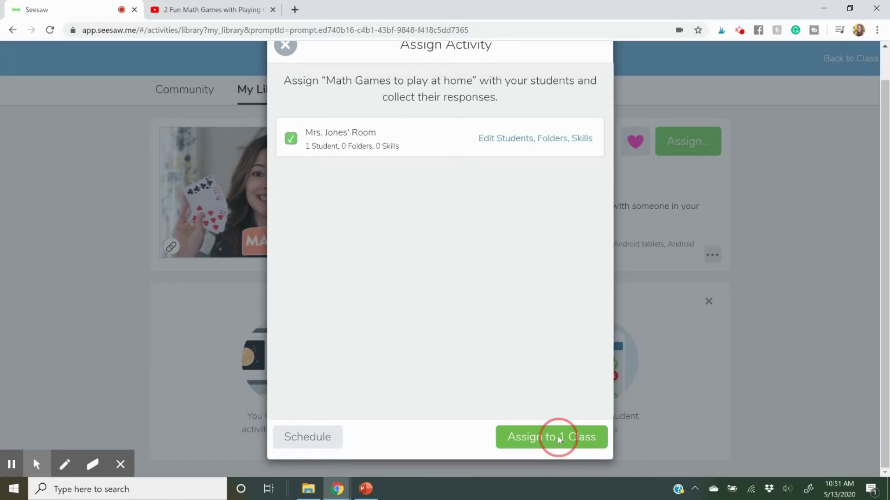
click(557, 438)
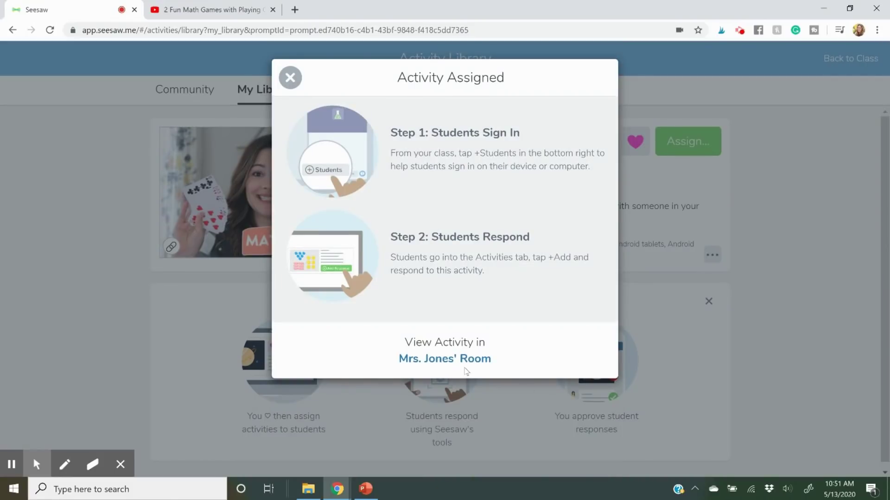
click(449, 361)
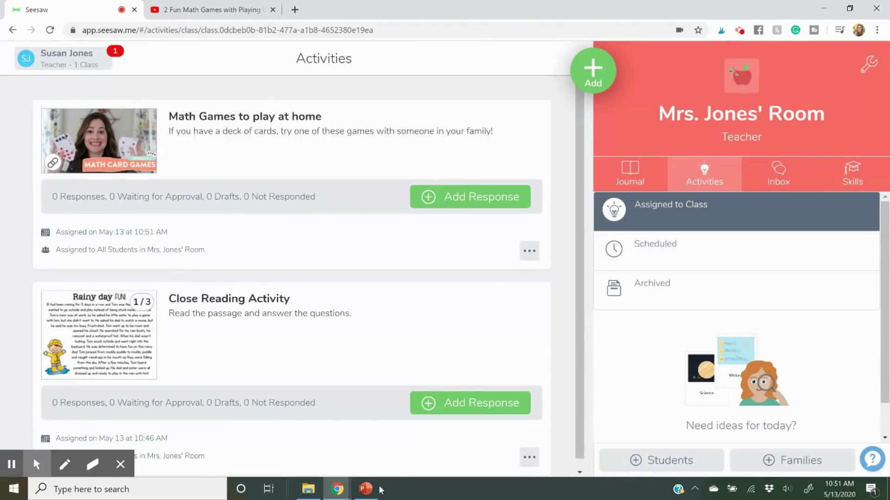
mouse_move(371, 486)
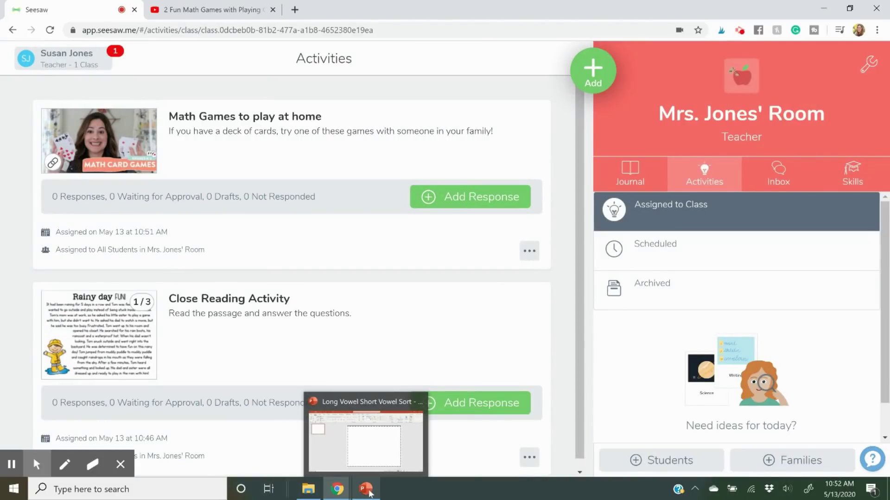
click(371, 488)
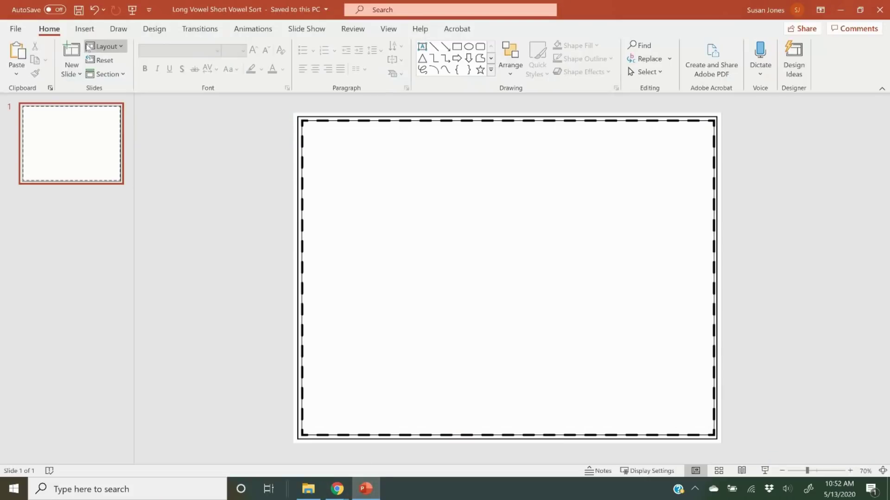
- Insert a 2 by 2 table on the vowel sort slide
click(85, 29)
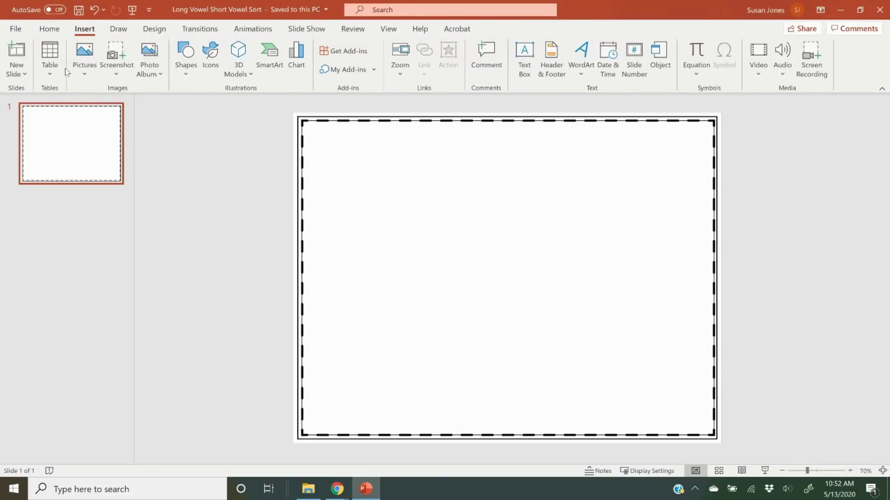
click(49, 60)
click(57, 116)
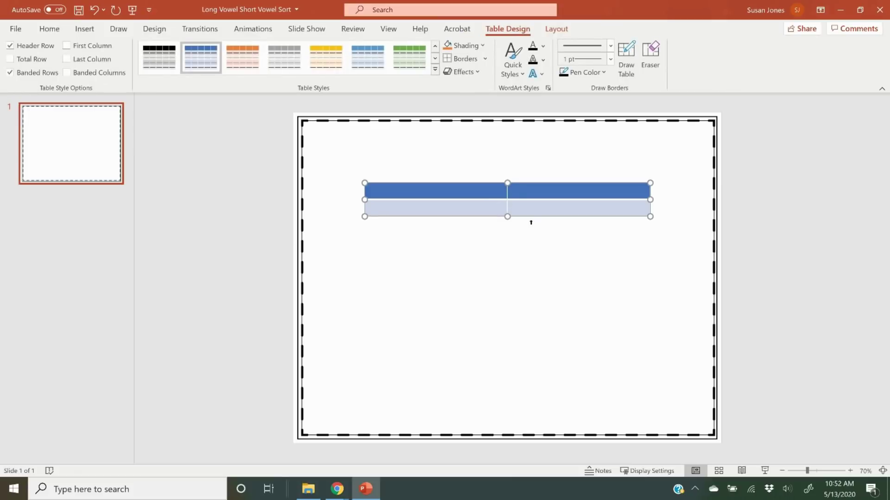
drag(520, 204, 508, 359)
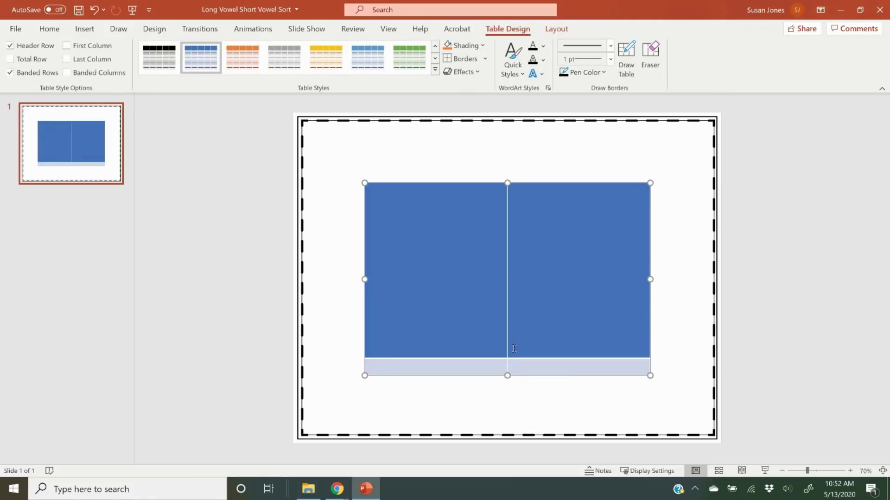
key(ctrl+z)
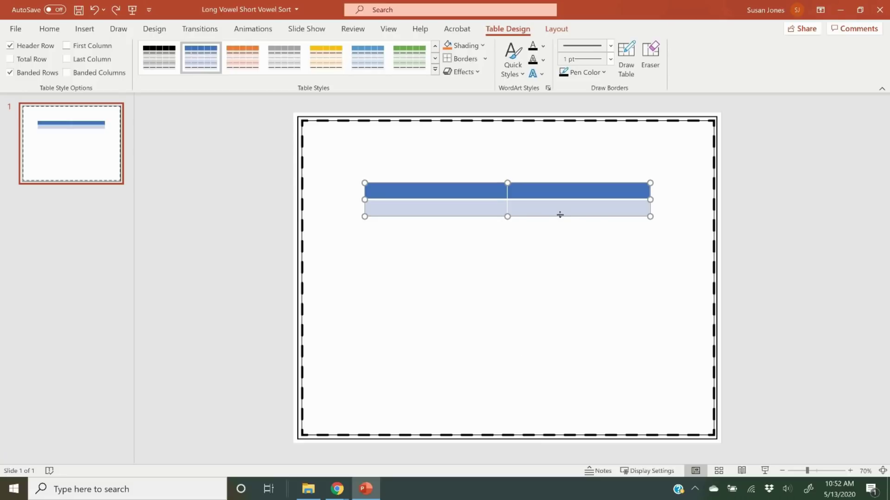
- Stretch the table across the slide inside the dashed border and shorten its header row
drag(559, 227, 557, 394)
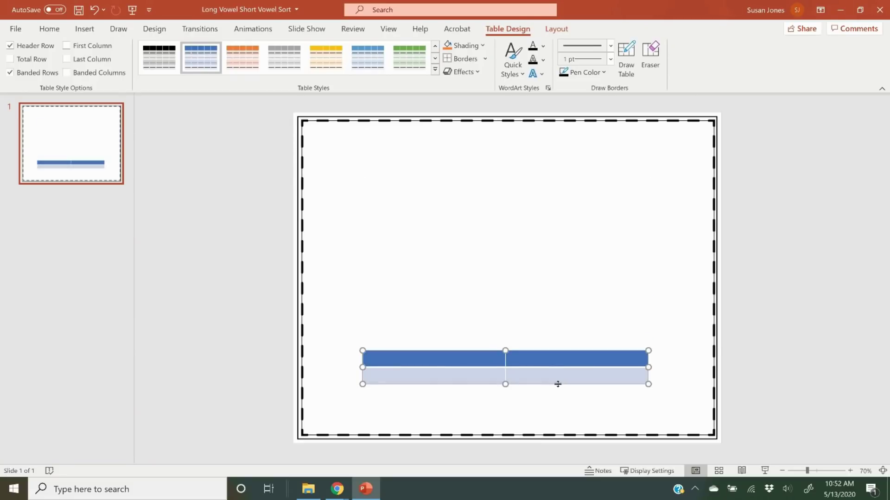
drag(557, 426, 557, 425)
drag(505, 351, 505, 146)
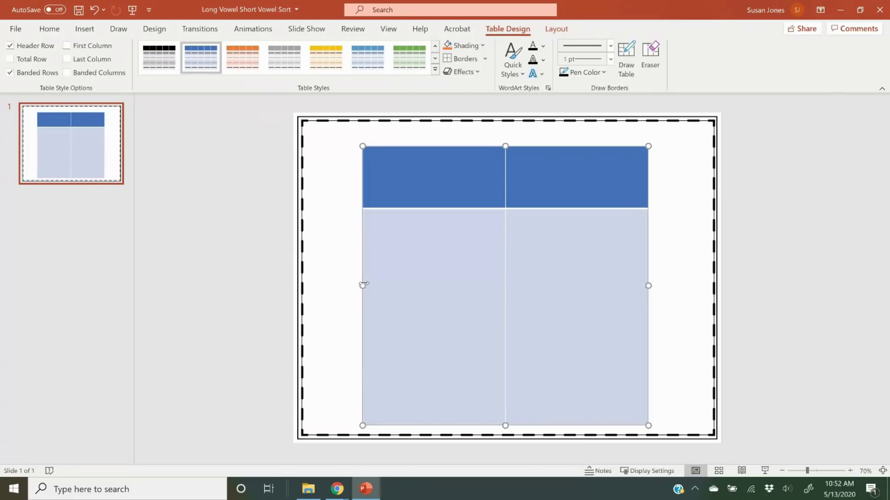
drag(362, 285, 333, 286)
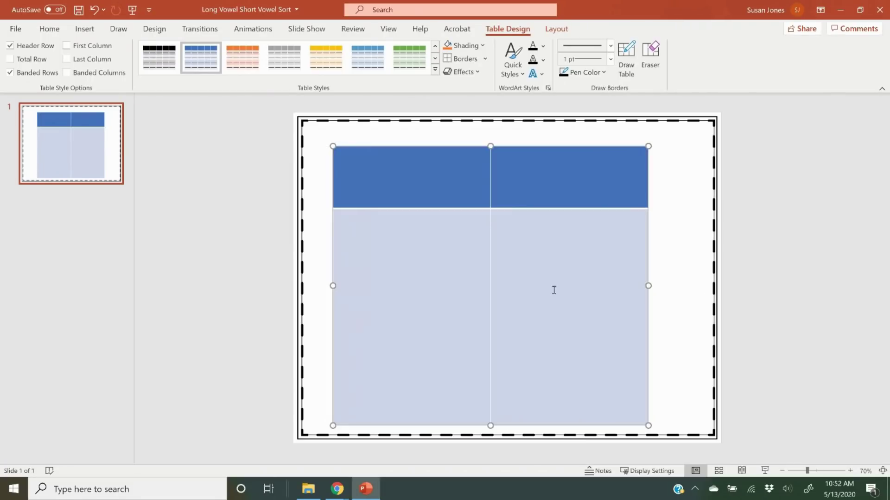
drag(648, 286, 697, 286)
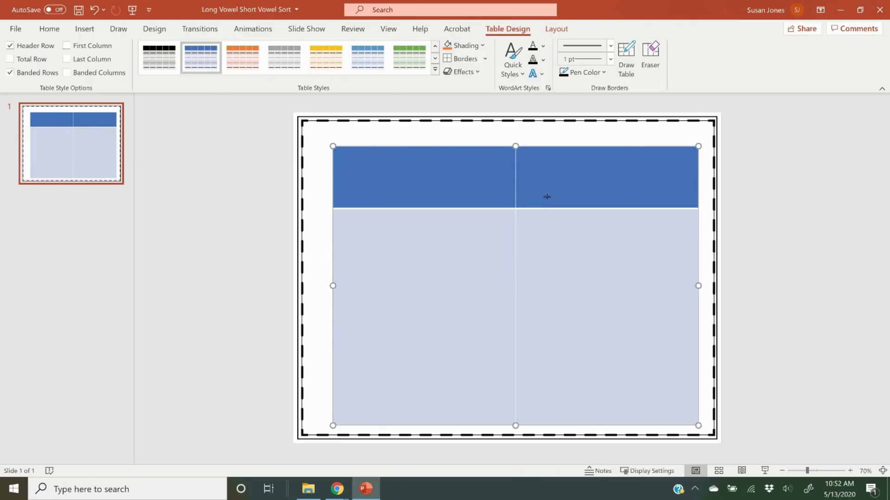
drag(547, 183, 548, 182)
drag(476, 397, 475, 422)
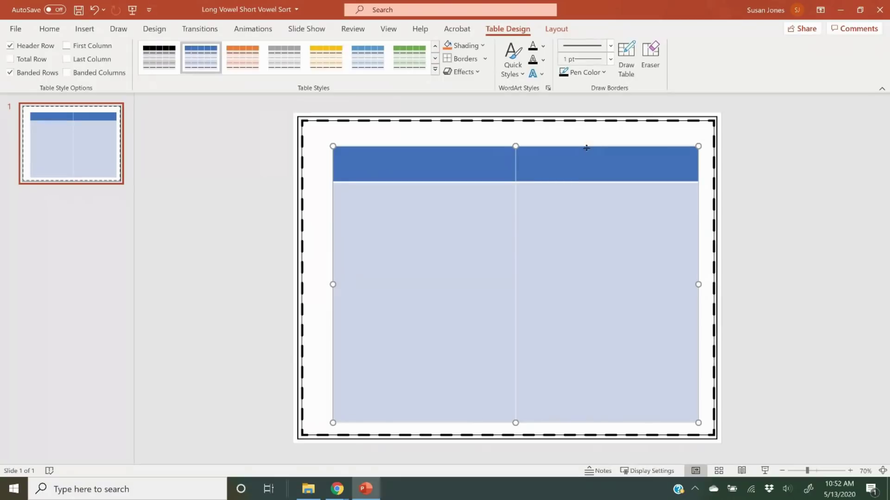
- Apply the Table Grid style and type the headers LONG VOWELS and SHORT VOWELS
click(435, 69)
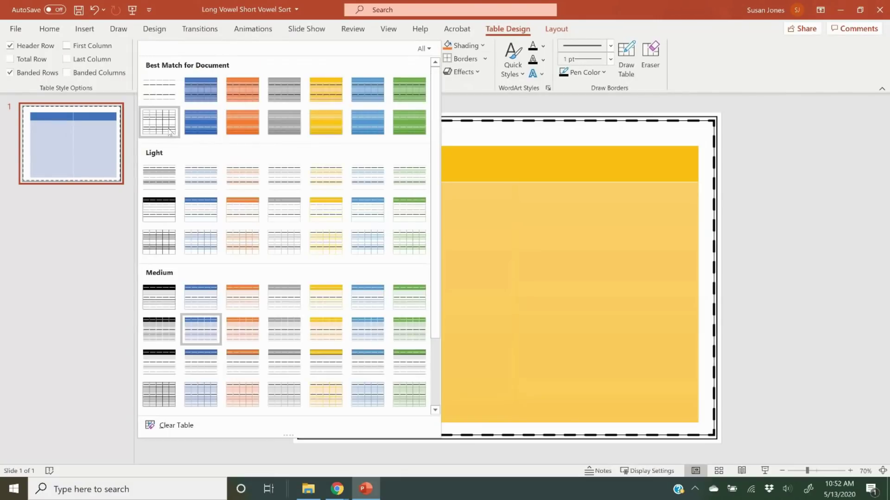
click(172, 134)
drag(545, 145, 536, 138)
click(436, 164)
text(LONG VOWEL)
click(602, 167)
text(SHORT VOWELS)
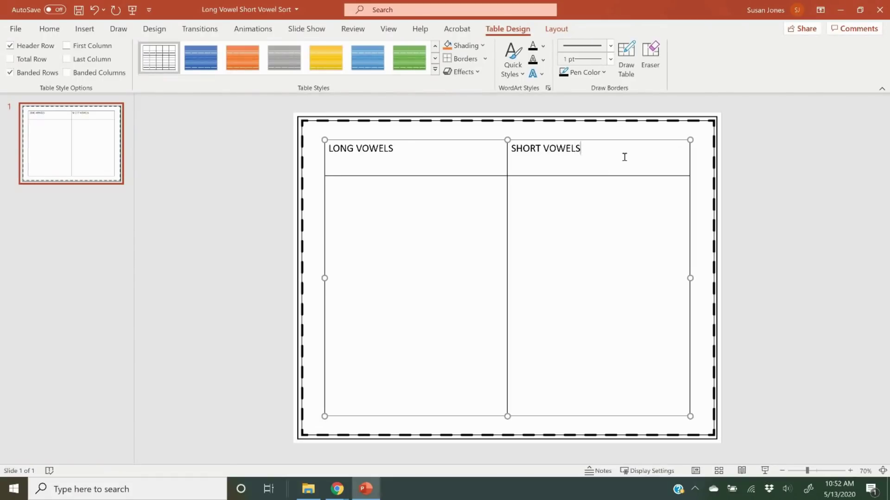
- Centre both headers horizontally and vertically in Brandon Grotesque Black, size 32
drag(625, 157, 359, 159)
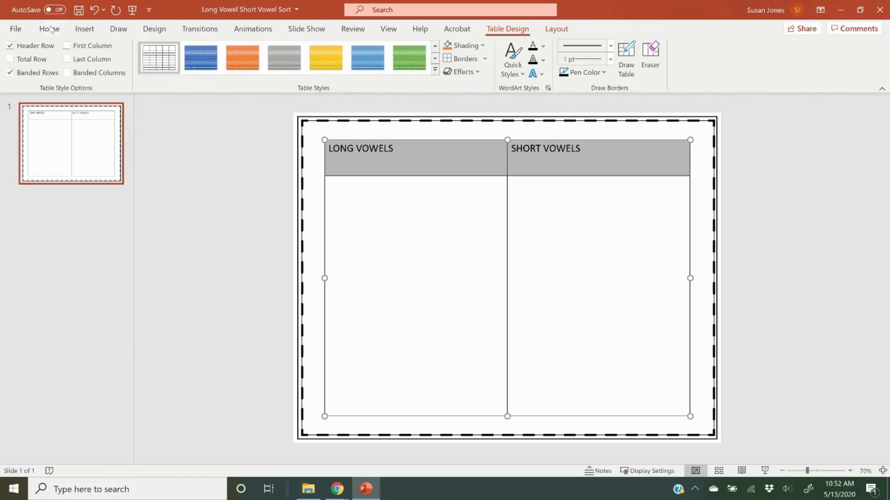
click(49, 29)
click(315, 68)
click(392, 59)
click(412, 121)
click(191, 48)
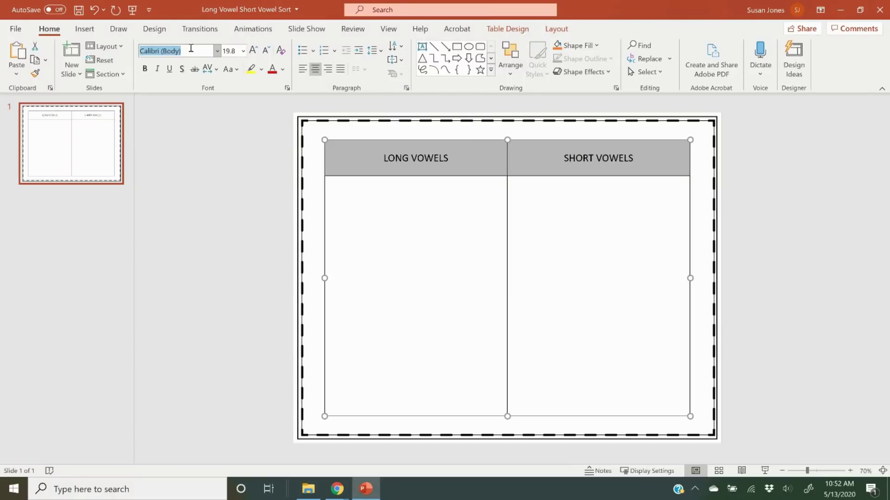
text(Brandon Grotesque Black)
key(Return)
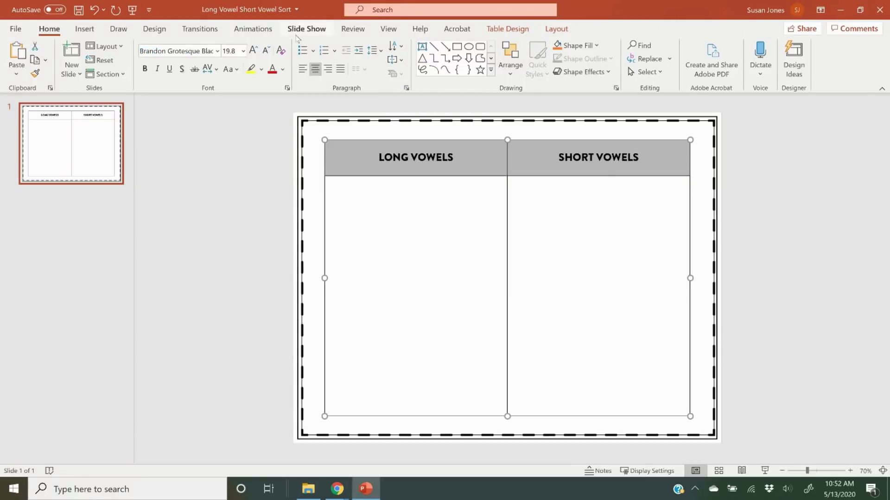
click(253, 49)
click(253, 50)
click(253, 50)
click(253, 50)
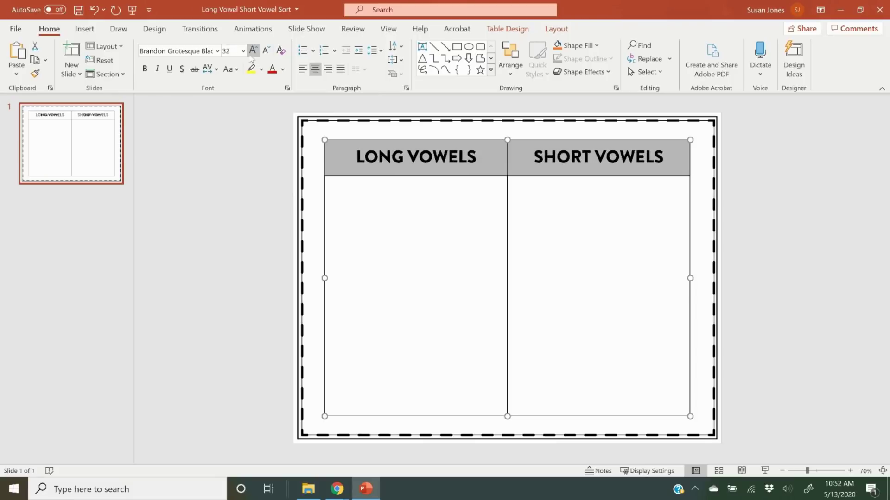
click(184, 262)
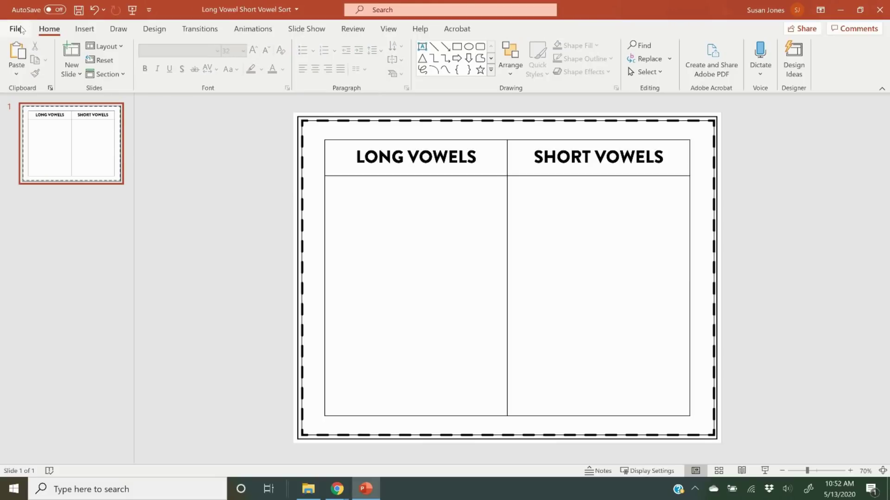
click(20, 29)
- Save the slide as a PDF in Desktop > SEESAW and minimise PowerPoint
click(40, 183)
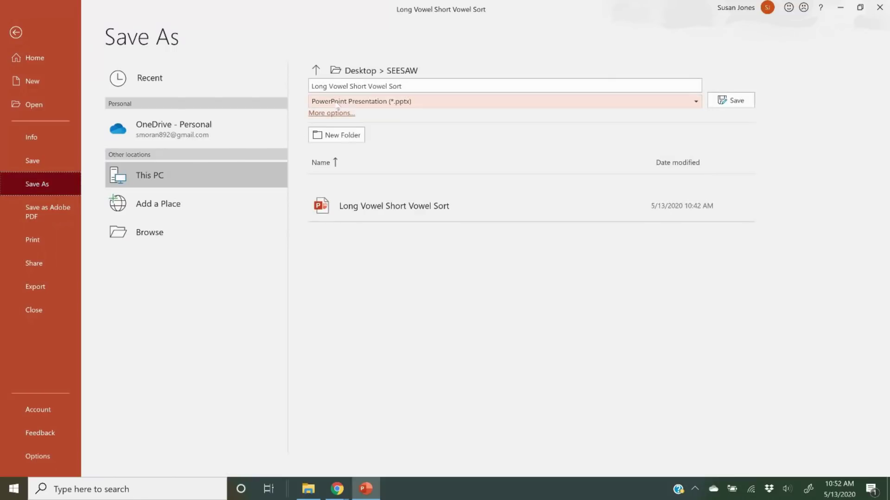
click(350, 101)
click(347, 152)
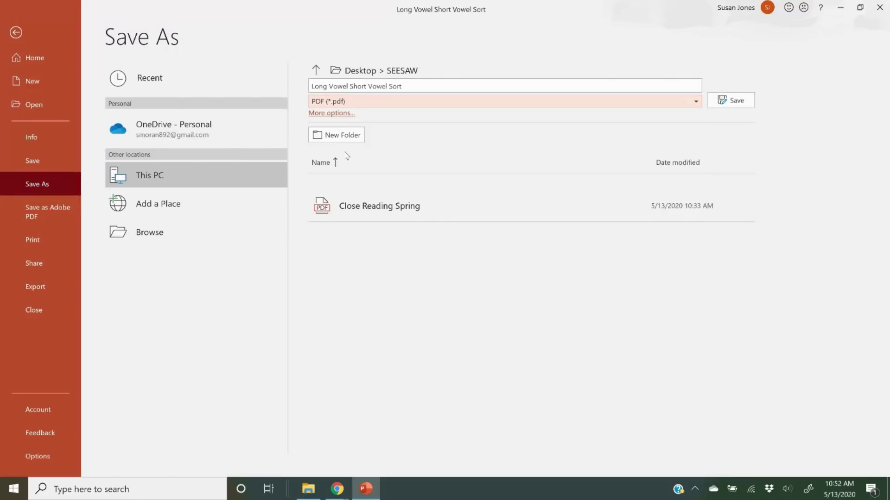
click(731, 100)
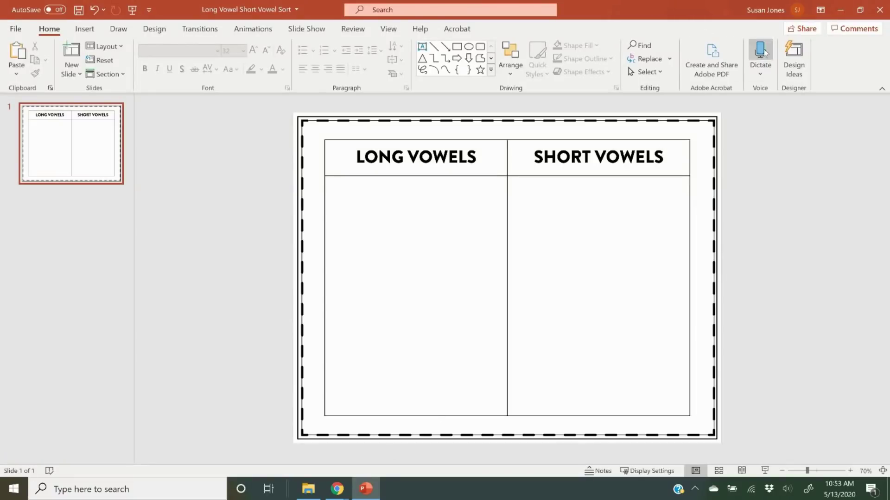
click(836, 10)
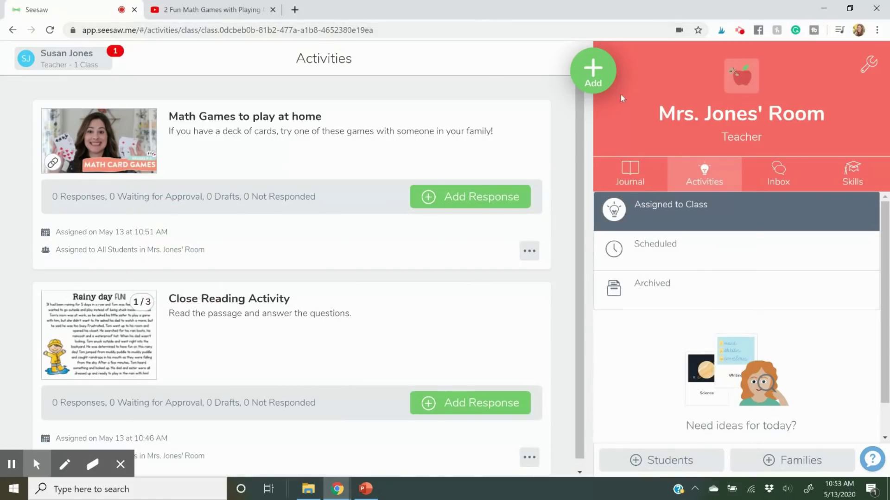
- Start a new activity named 'Long Vowel Short Vowel Sort'
click(600, 86)
click(507, 124)
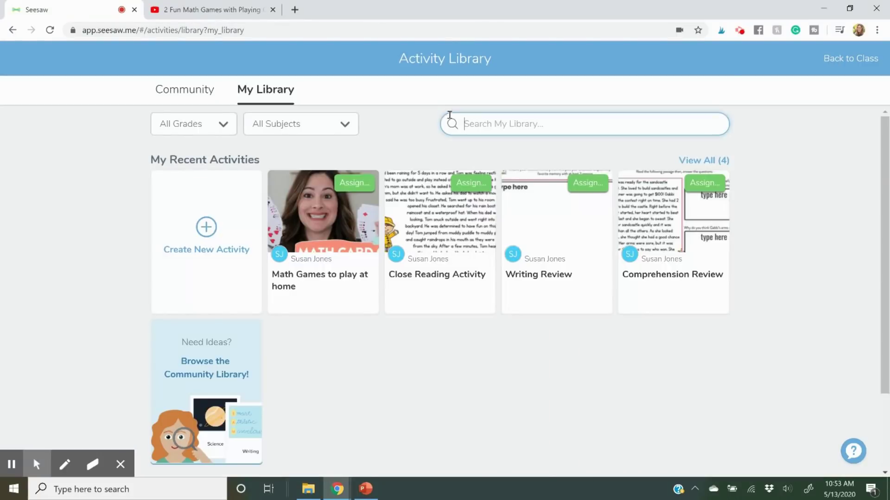
click(206, 227)
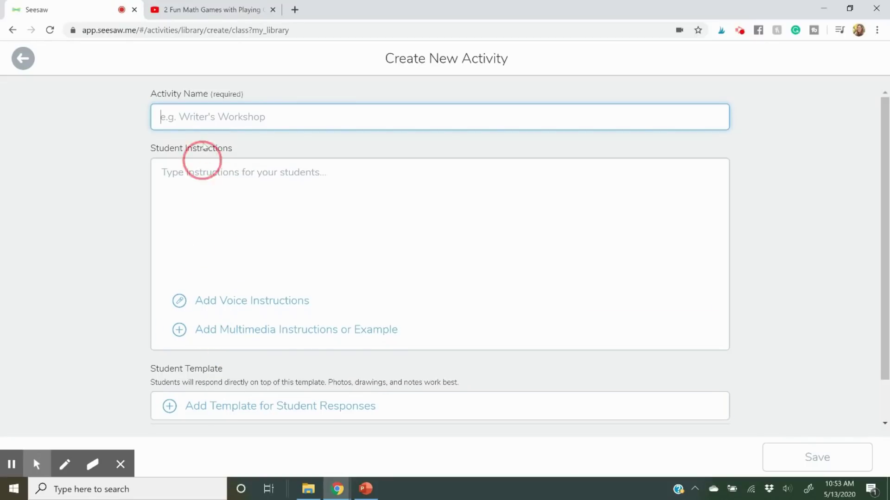
click(212, 115)
text(Long)
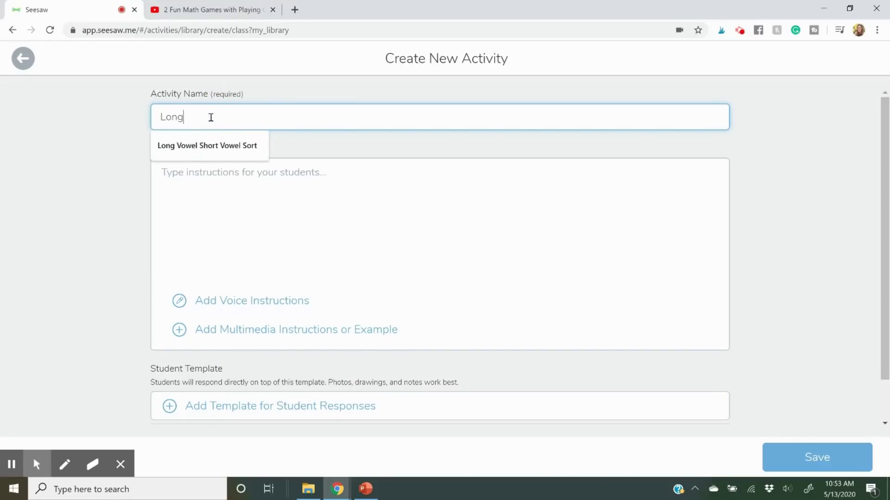
text( Vowel S)
click(252, 147)
- Write instructions to drag each image to the side matching its long or short vowel sound
click(253, 181)
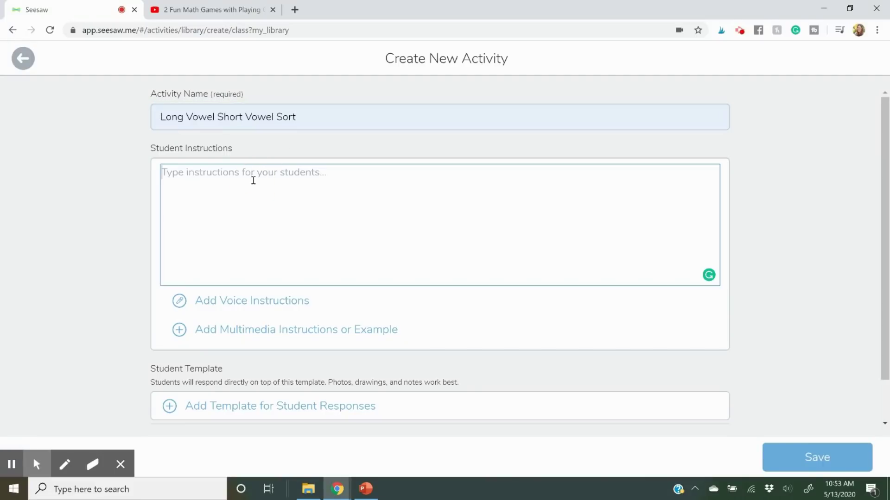
text(Look at each image and d)
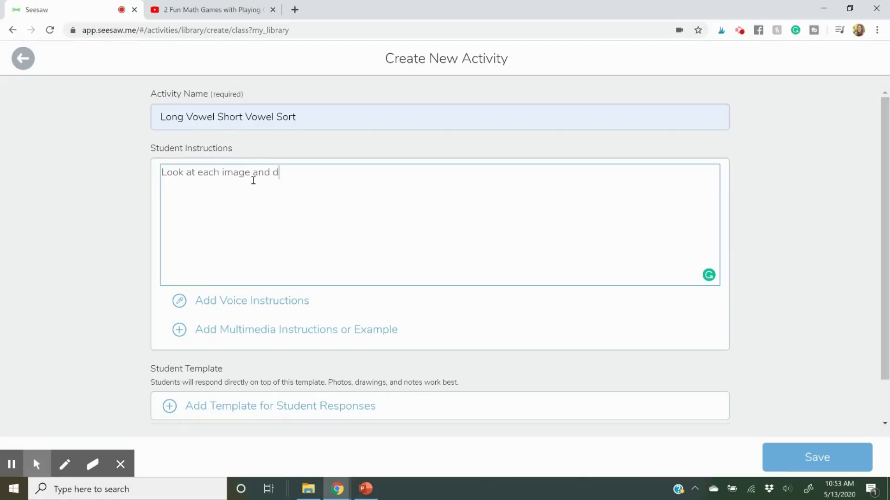
text(rag it to the correct column.)
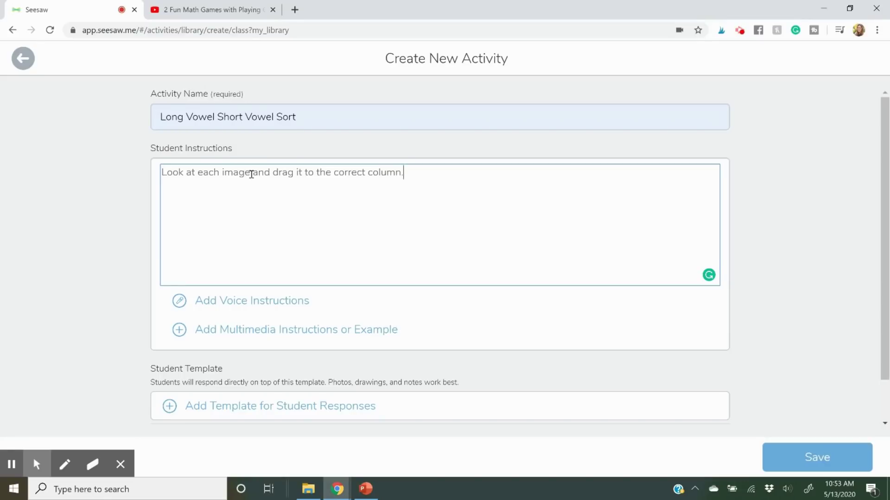
text(ide if it has )
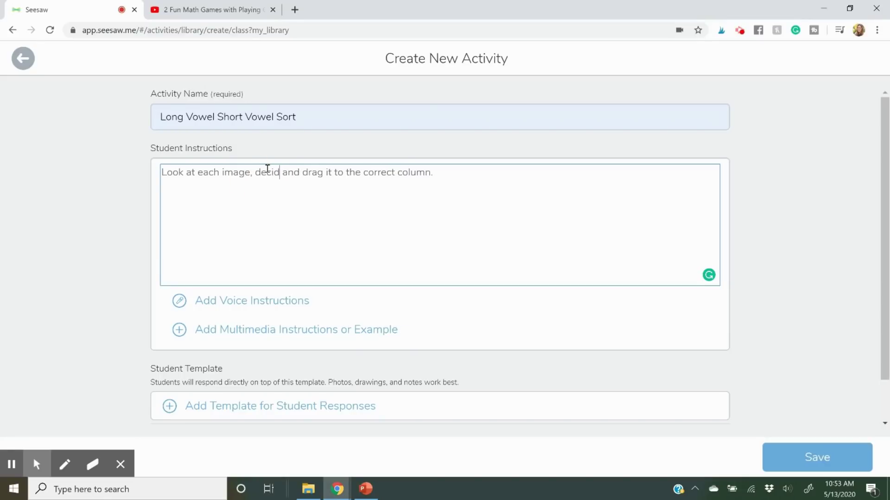
text(a long vowel or shor)
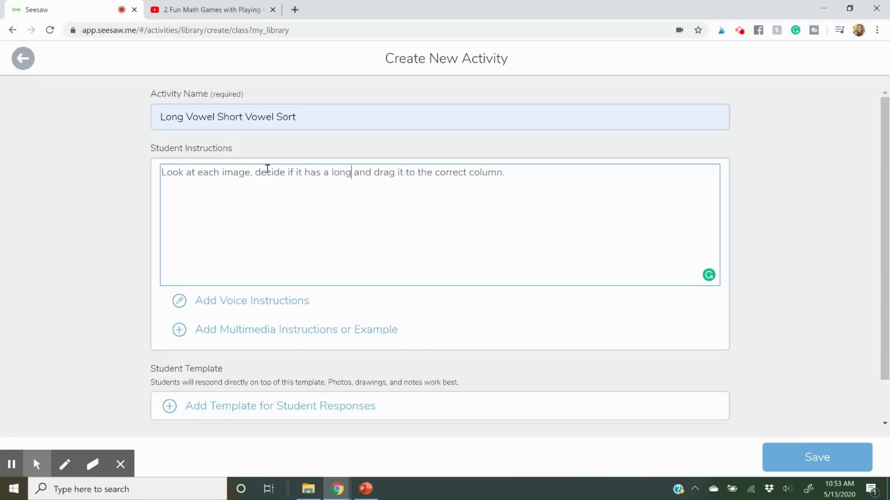
text(t vowel sound)
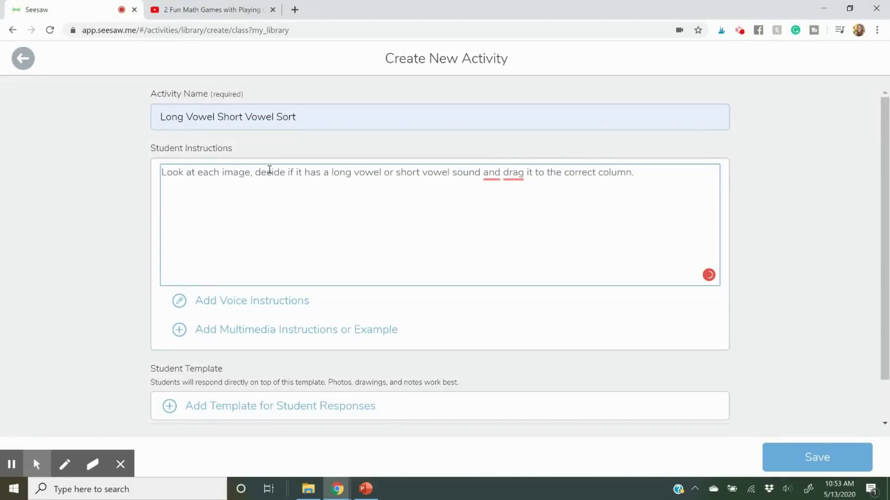
- Upload the vowel sort PDF as the template for student responses
click(271, 406)
click(284, 382)
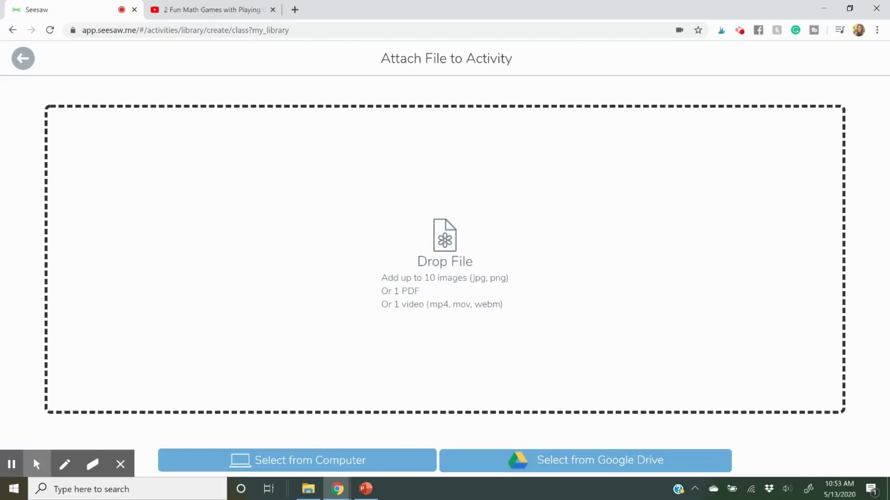
drag(556, 278, 419, 261)
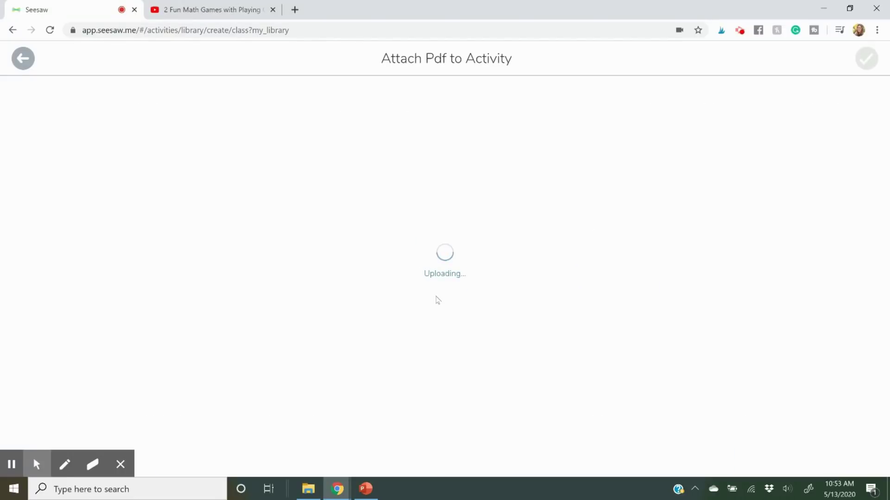
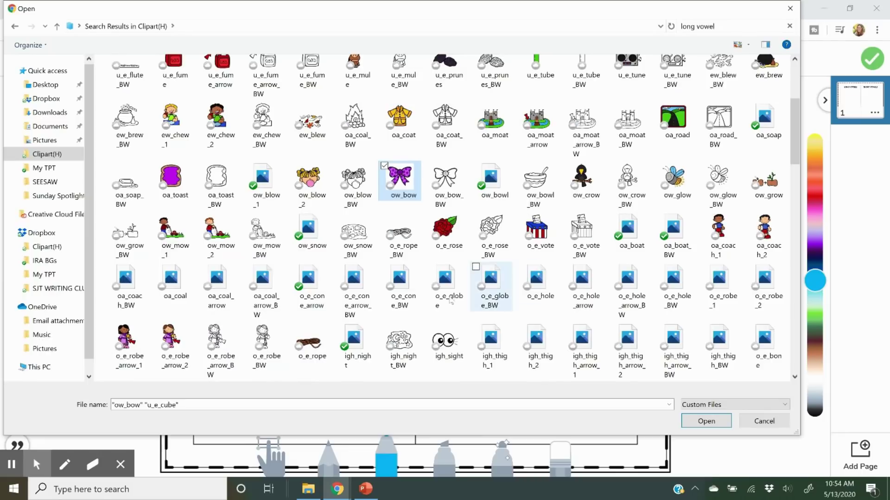
- Add oa_toast to the ow_bow and u_e_cube selection and insert all three pictures
ctrl+click(178, 190)
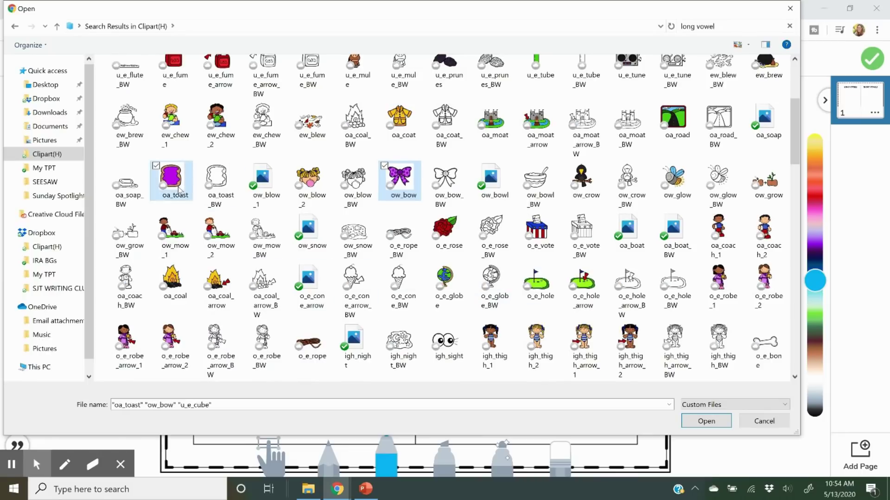
click(707, 422)
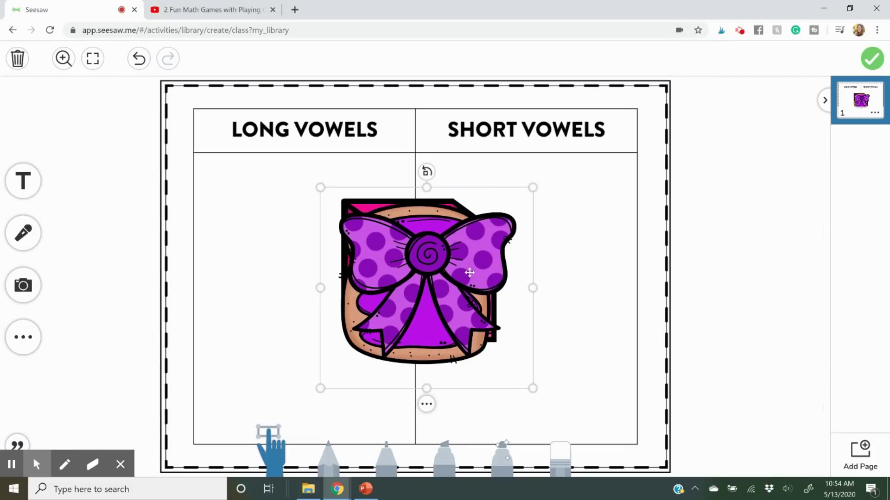
- Shrink the bow and toast pictures and park them side by side off the top right of the page
click(672, 271)
click(467, 271)
drag(533, 388, 400, 258)
drag(361, 223, 532, 200)
drag(697, 161, 744, 141)
click(489, 366)
drag(510, 382, 723, 276)
- Shrink the pink cube, move it left of the page, and start uploading another picture from the computer
click(423, 277)
drag(508, 374, 385, 245)
drag(338, 205, 101, 148)
click(23, 285)
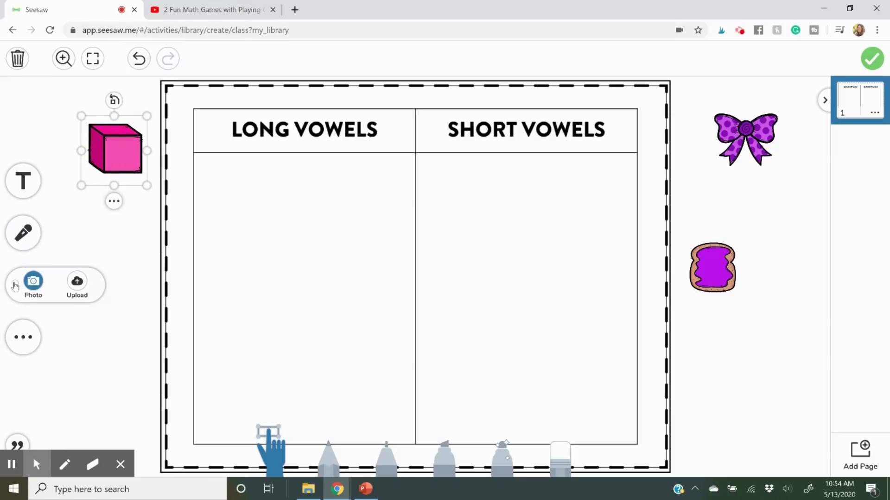
click(75, 284)
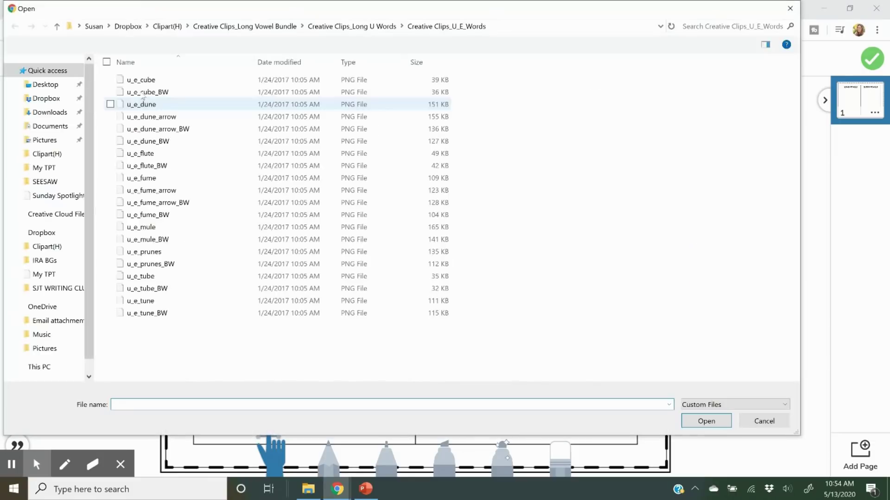
- Search the Clipart(H) folder for 'cvc' and insert the -ox_fox and -ot_pot pictures along with the cup
click(47, 154)
click(703, 27)
text(short v)
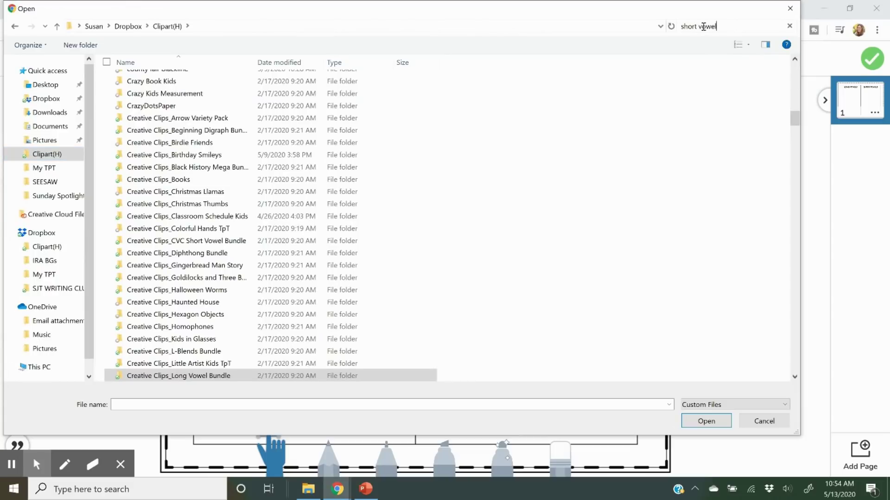
key(ctrl+a)
key(BackSpace)
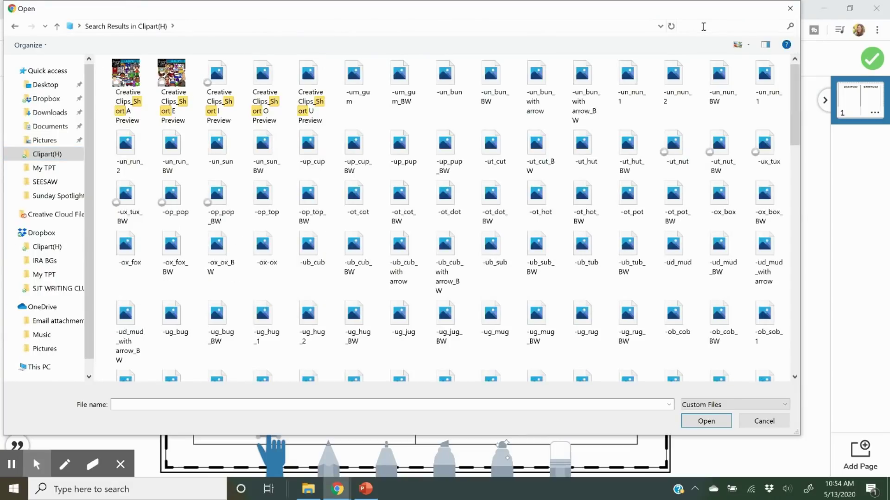
text(cvc)
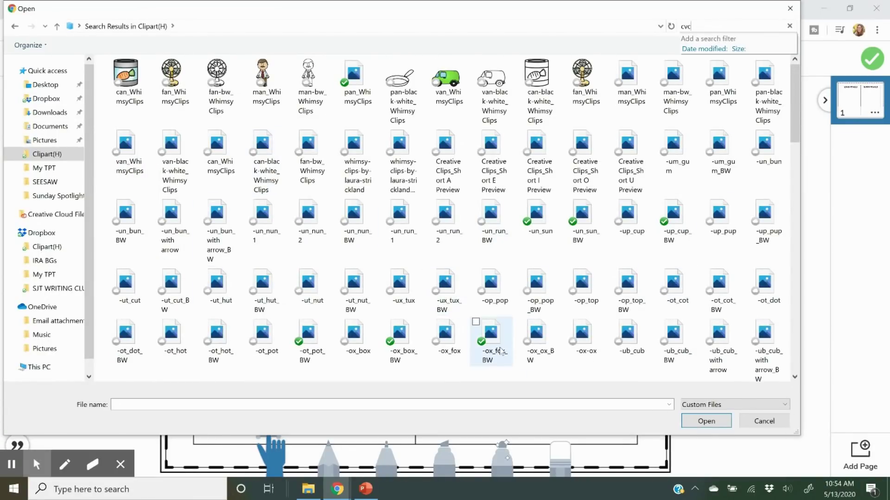
click(449, 338)
ctrl+click(271, 332)
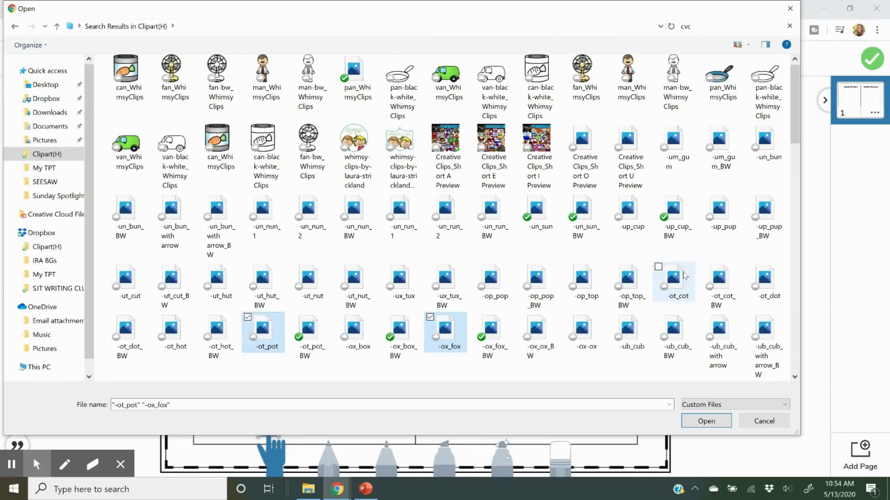
click(704, 421)
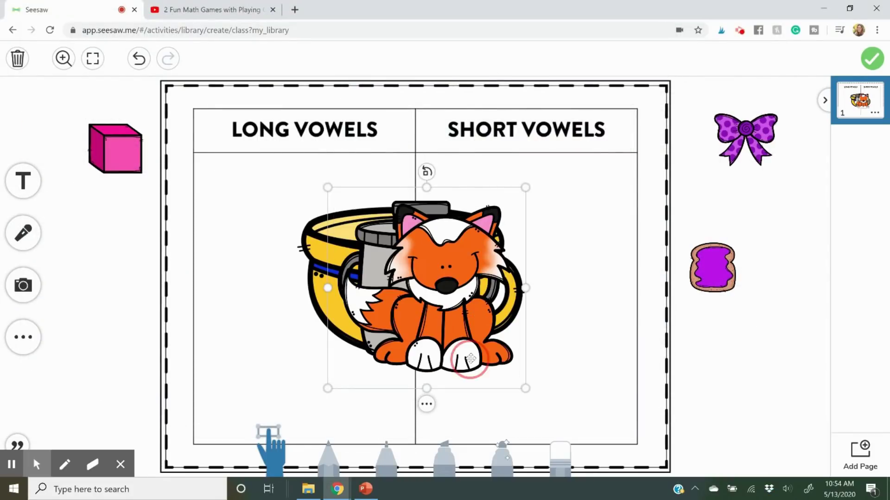
- Shrink the fox, pot and cup, placing the fox in the left margin and the pot and cup on the right
click(499, 370)
drag(499, 370, 106, 281)
click(426, 286)
drag(506, 380, 736, 386)
click(467, 298)
drag(553, 375, 385, 246)
drag(342, 223, 777, 226)
click(824, 263)
click(765, 229)
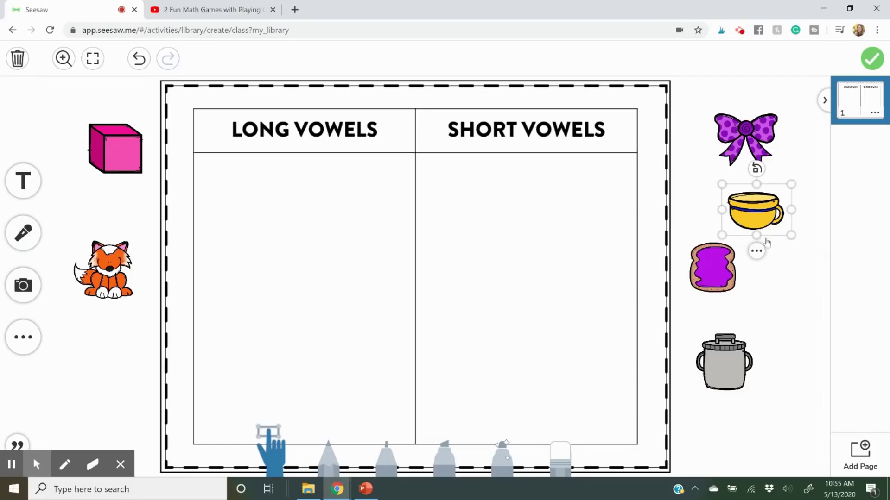
- Add a blank second page with the text 'Choose one of the words from the previous page and write a sentence.'
click(862, 457)
click(37, 178)
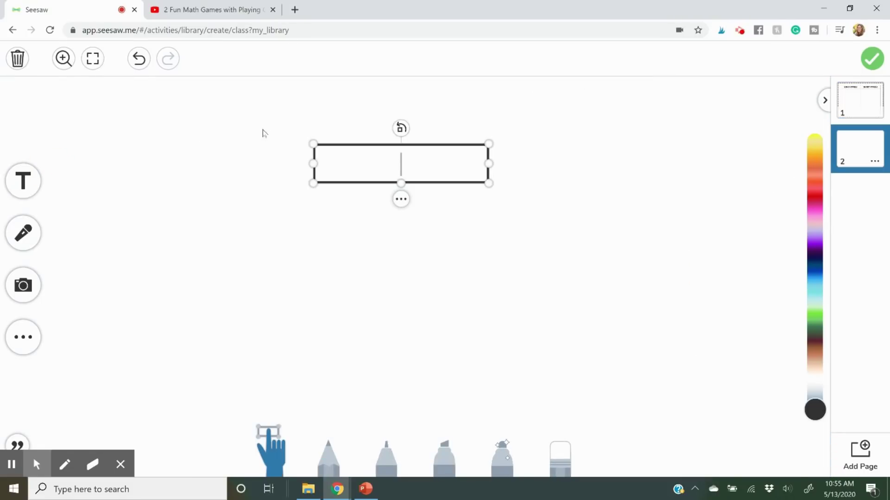
text(Choose one )
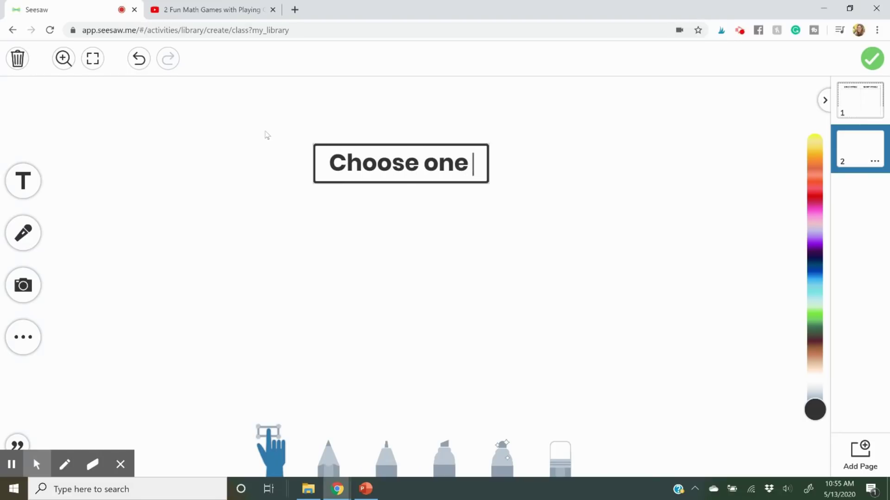
text(of the words fr)
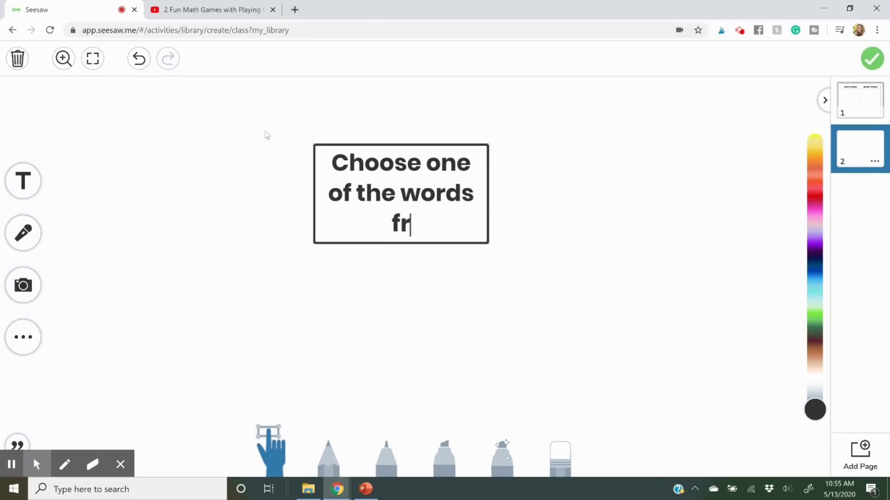
text(om the previo)
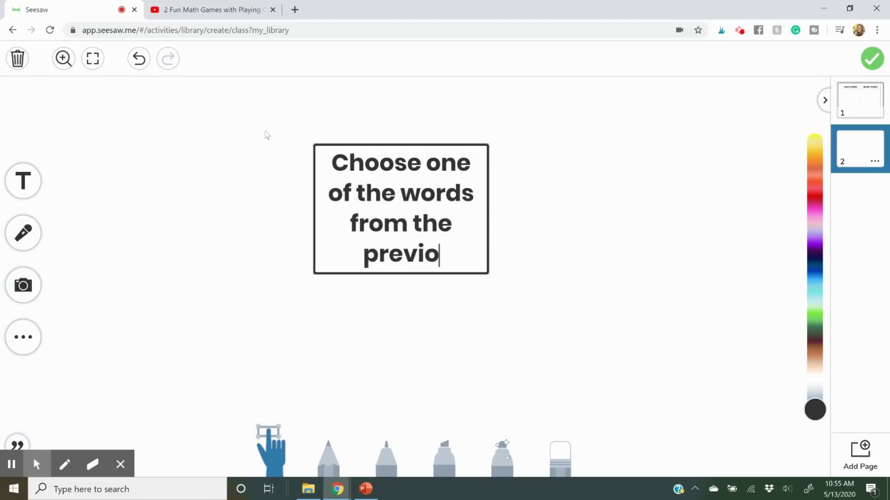
text(us page )
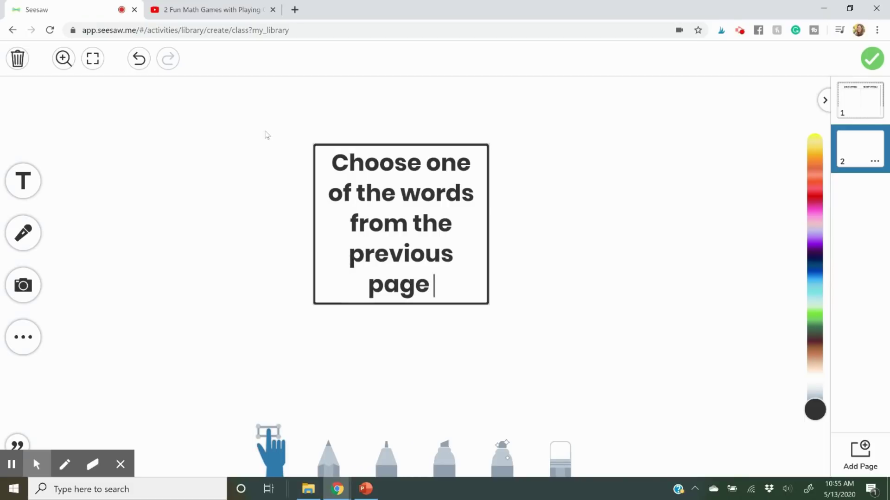
text(and write a )
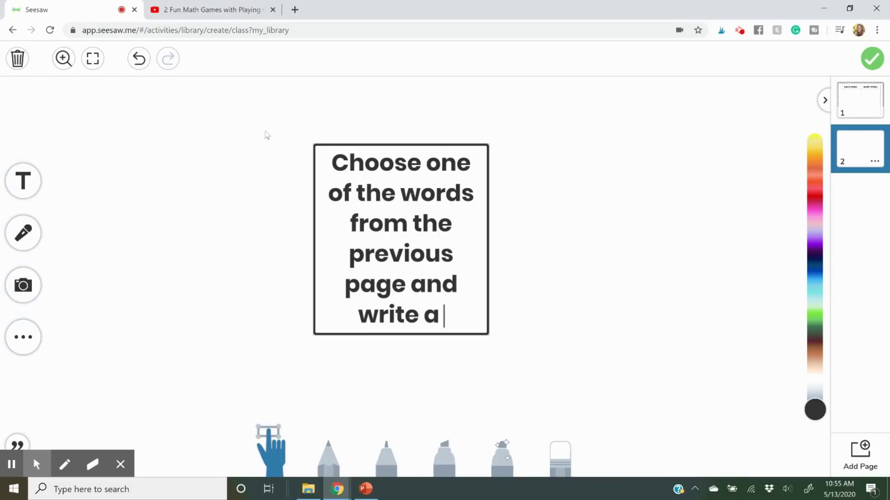
text(sentence.)
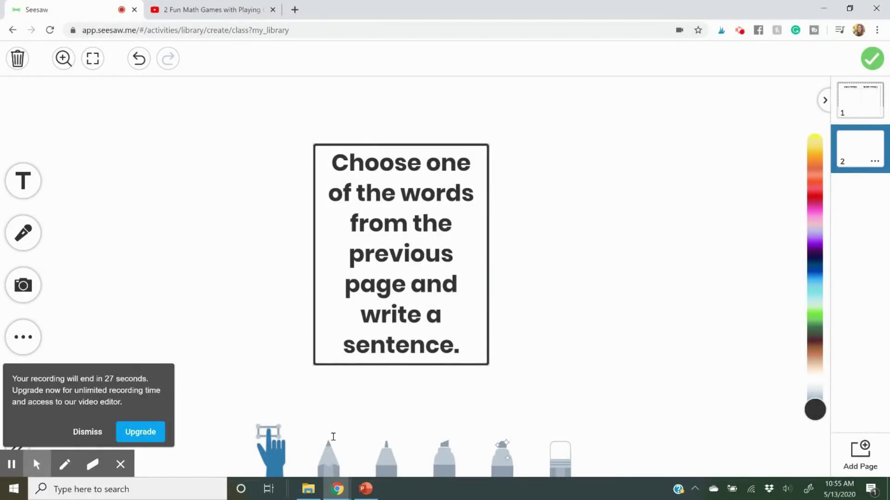
click(476, 262)
- Widen the instruction box on both sides and move it near the top of the page
drag(488, 255, 764, 231)
drag(315, 178, 207, 179)
drag(528, 212, 499, 176)
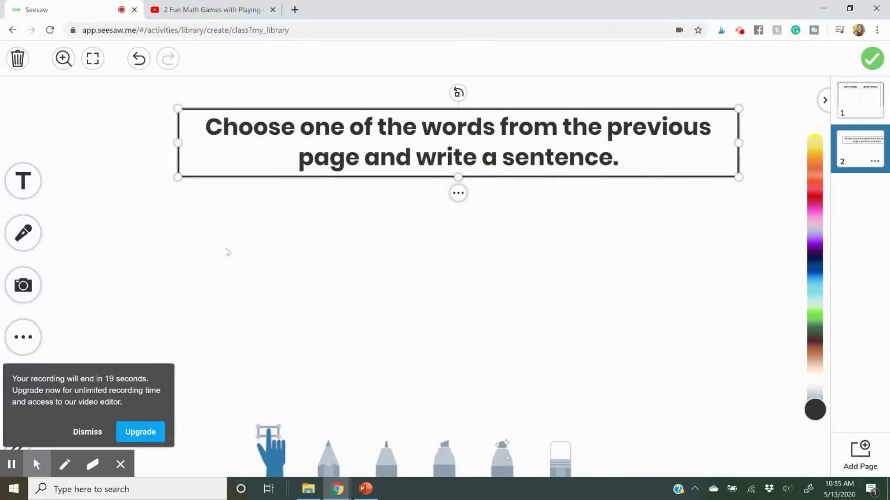
- Add a 'Type here!' text box and place it just below the instruction heading
click(23, 181)
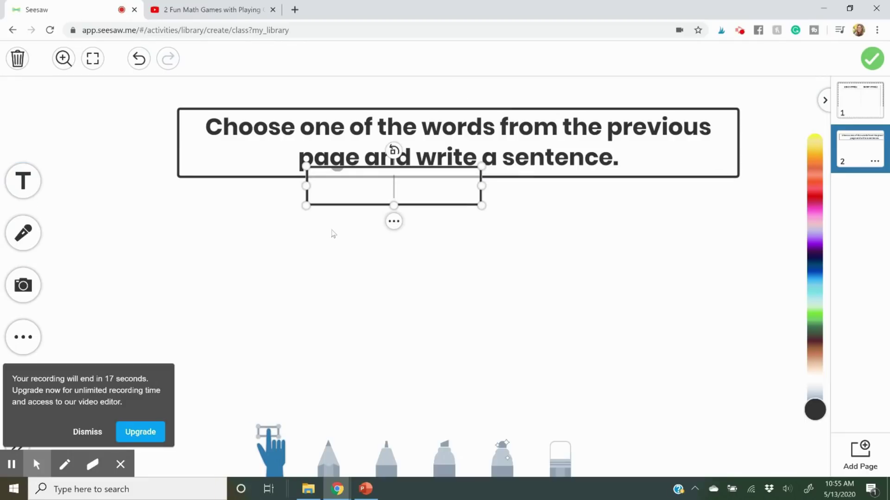
text(Type here)
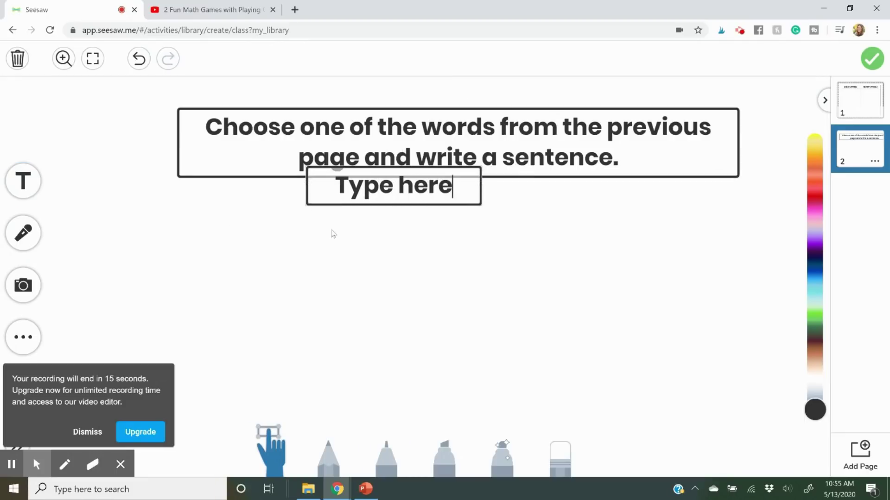
text(!)
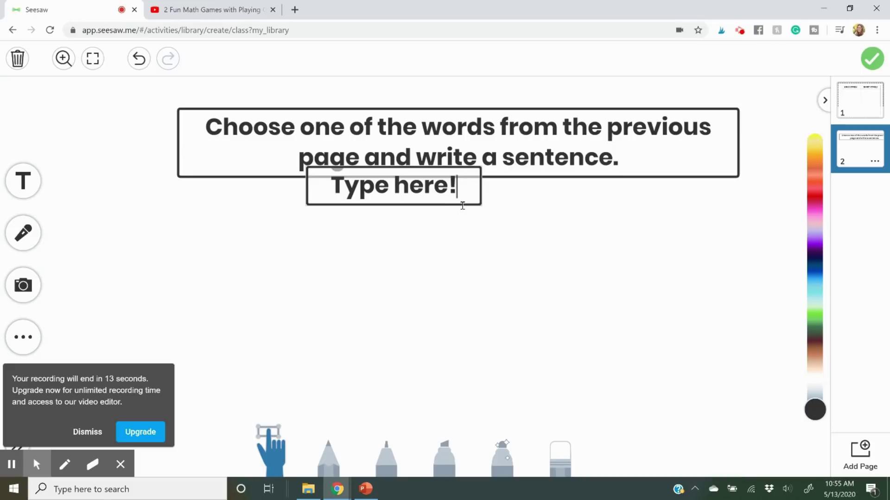
drag(480, 196, 530, 250)
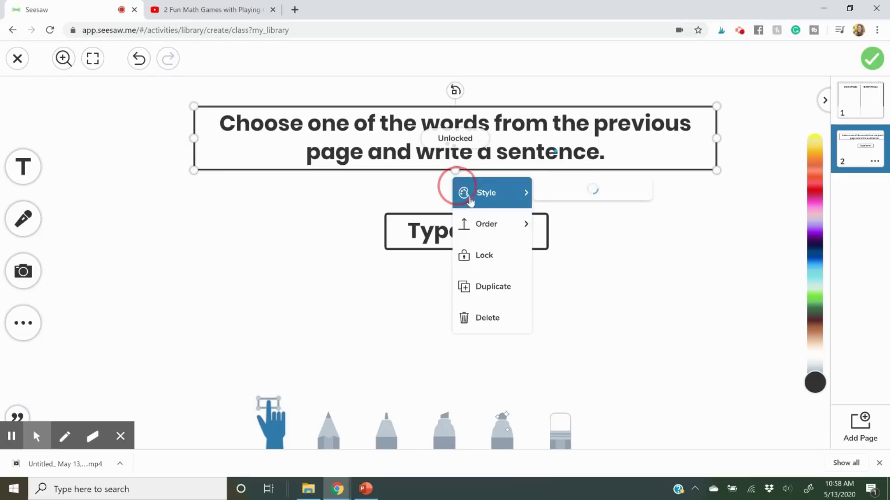
- Give the heading a blue filled background and widen the Type here! box to the heading's width
mouse_move(494, 204)
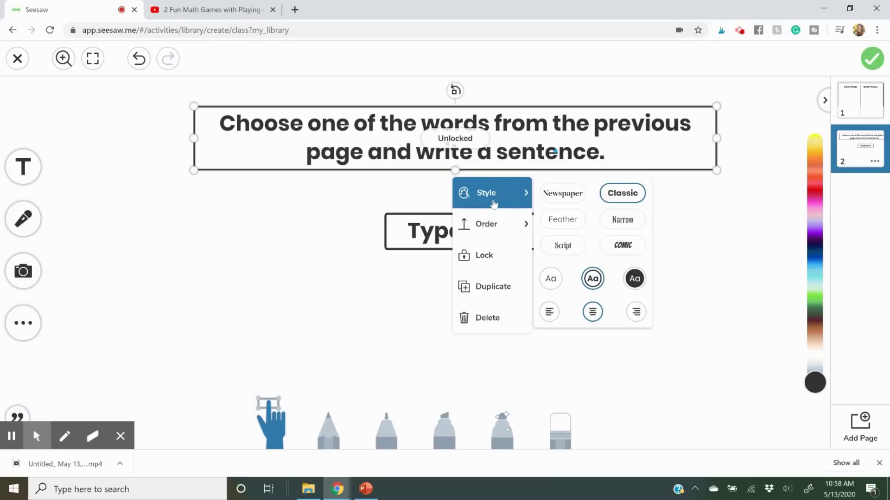
click(634, 278)
click(816, 203)
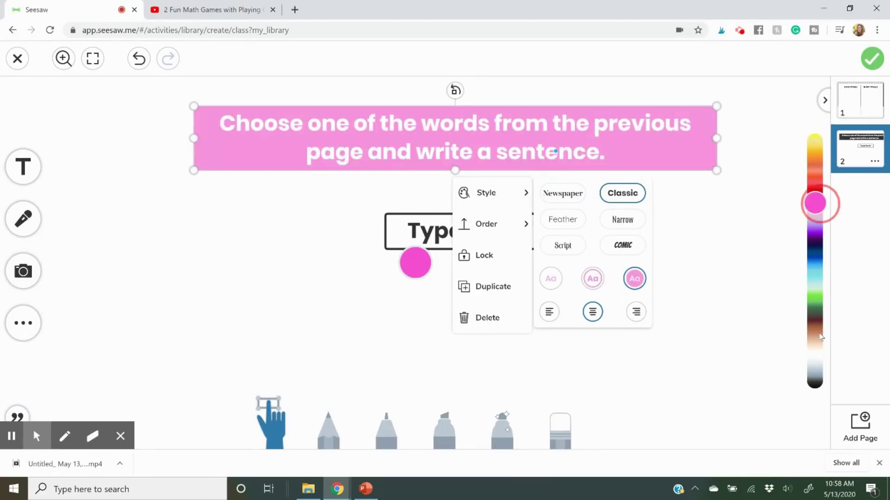
click(814, 261)
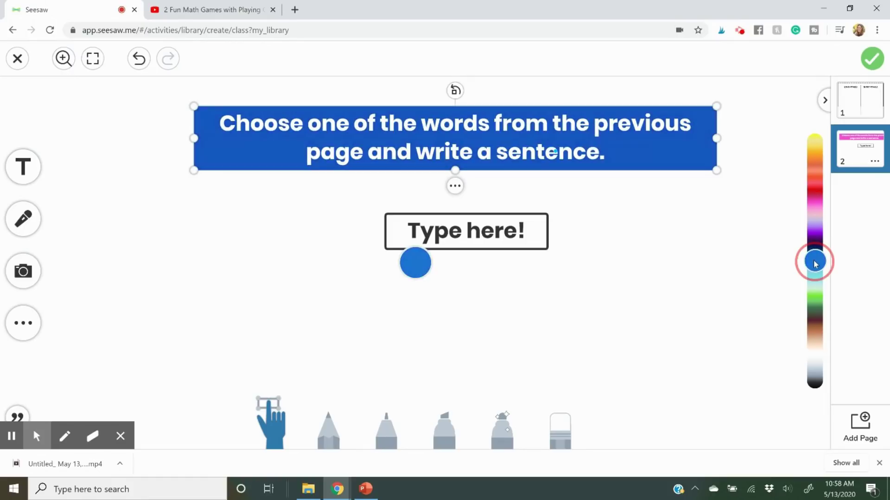
click(415, 260)
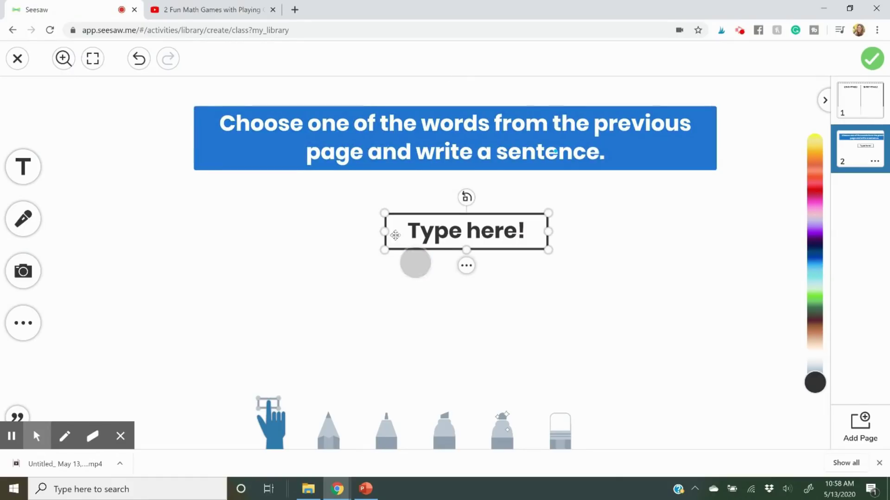
drag(385, 231, 199, 222)
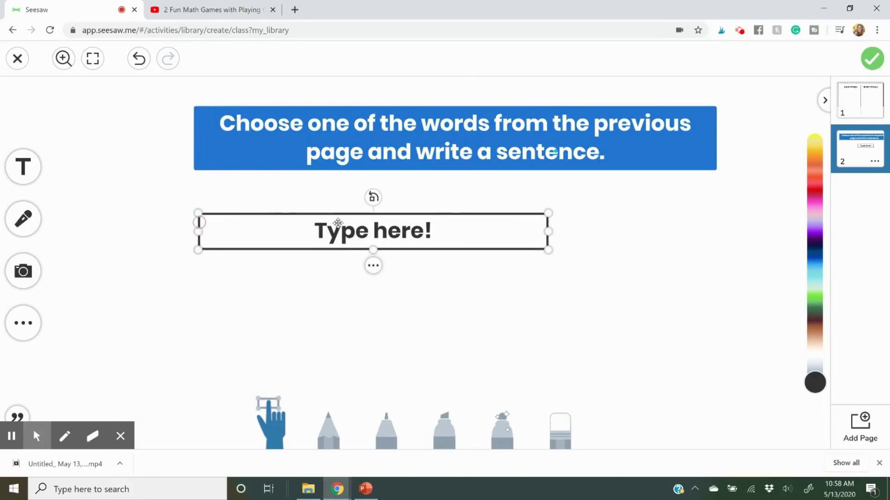
drag(548, 232, 716, 232)
- Lock the instruction banner so it cannot move
click(500, 155)
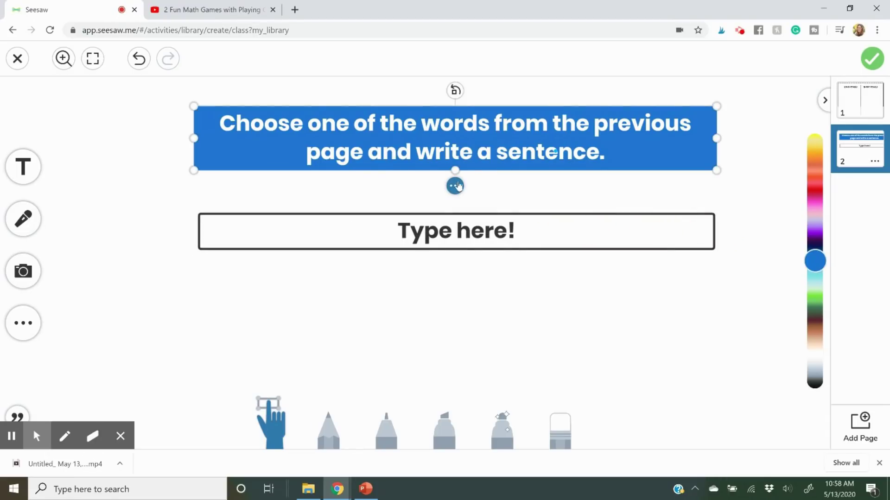
click(455, 185)
click(478, 260)
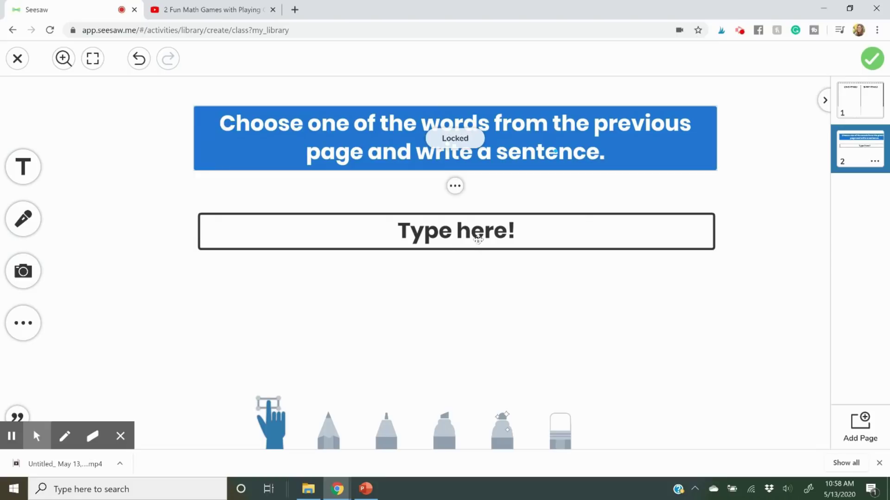
- Left-align the text in the Type here! answer box
click(477, 238)
click(456, 264)
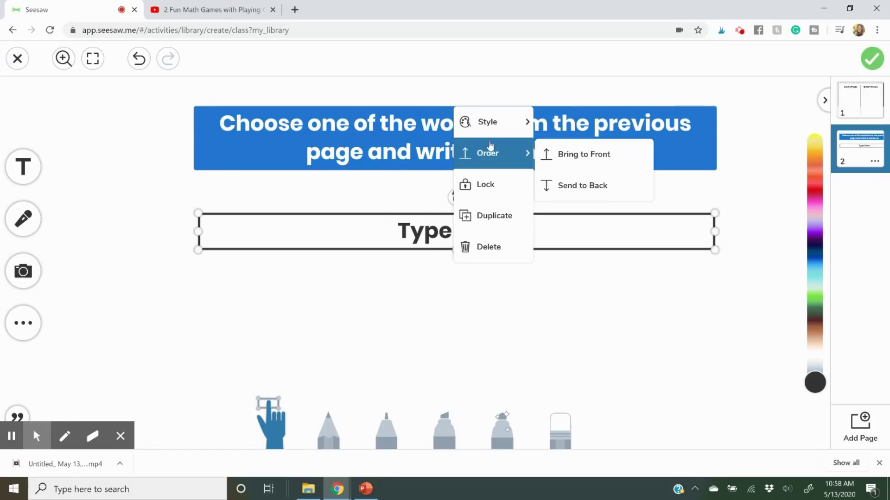
mouse_move(491, 124)
click(549, 242)
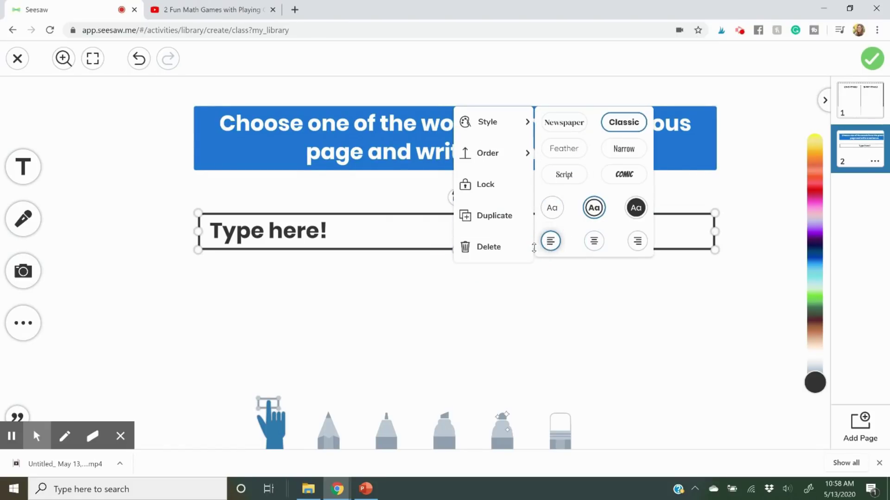
click(345, 236)
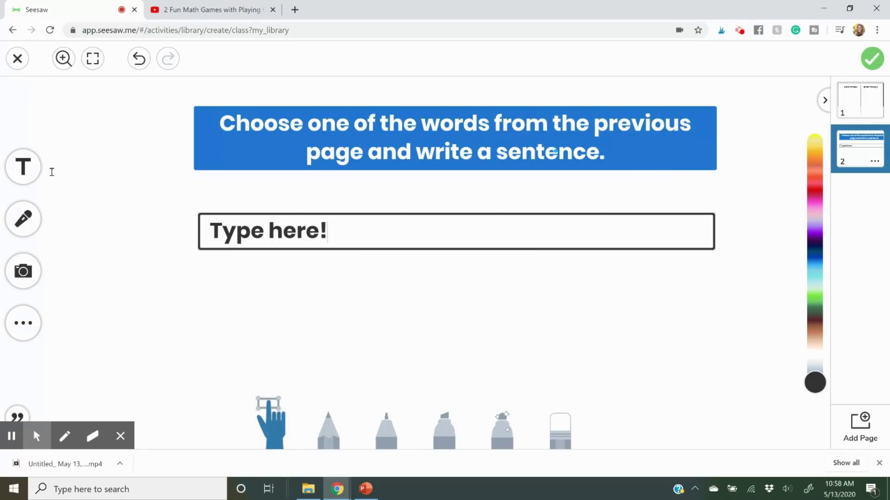
- On page 1, drag toast, cube and bow under Long Vowels and fox, pot and cup under Short Vowels
click(864, 97)
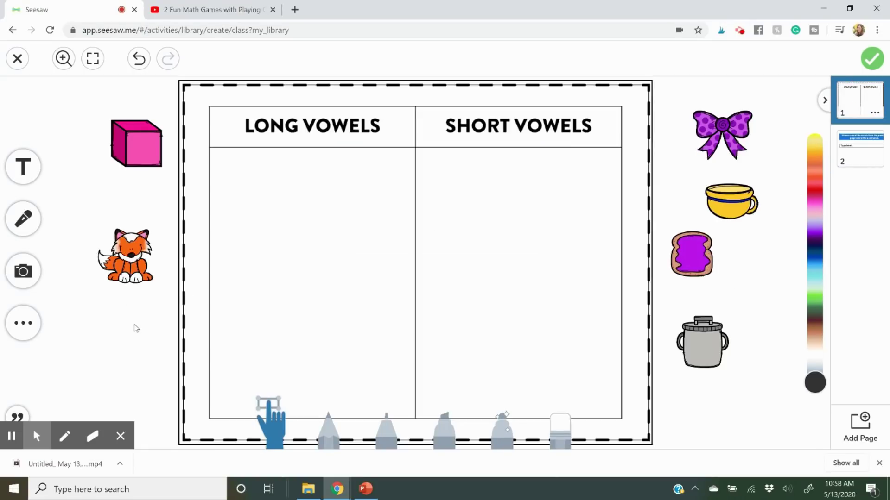
drag(127, 255, 448, 201)
drag(686, 261, 370, 217)
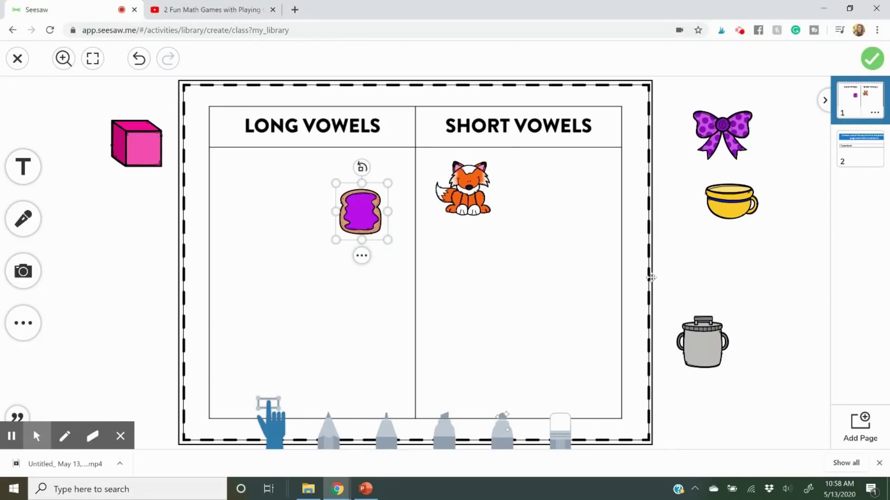
drag(696, 352, 539, 247)
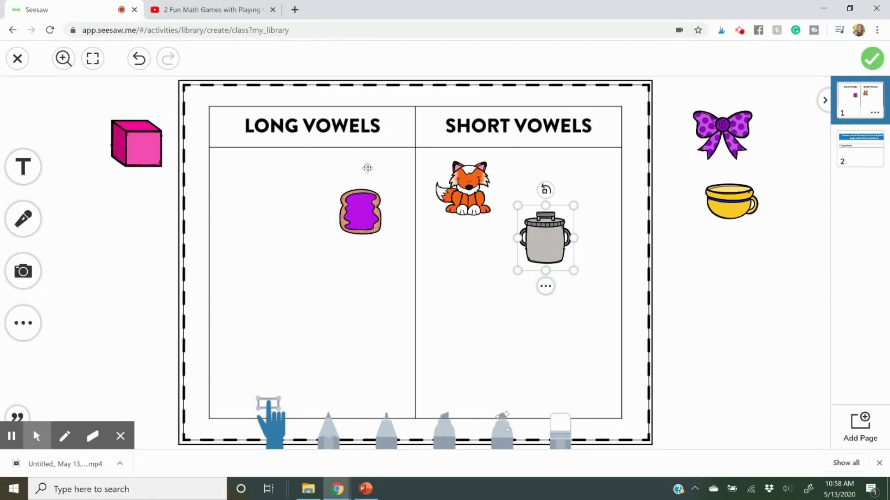
drag(143, 140, 276, 206)
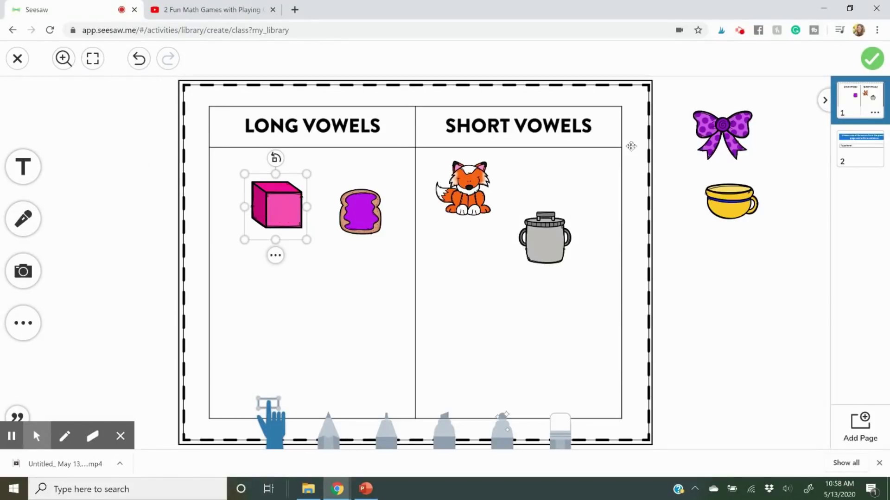
drag(690, 151, 278, 294)
drag(718, 211, 479, 316)
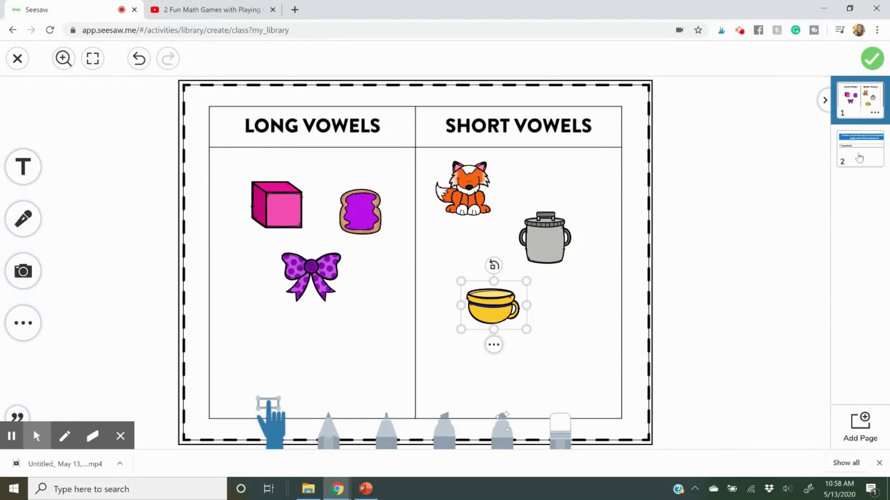
- Replace the page 2 placeholder with the sentence 'The fox was orange and white.'
click(858, 157)
click(317, 234)
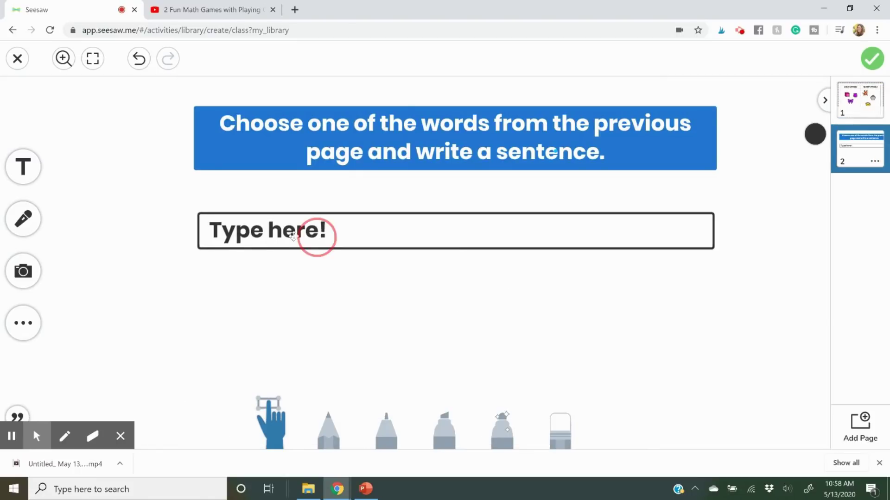
double_click(218, 236)
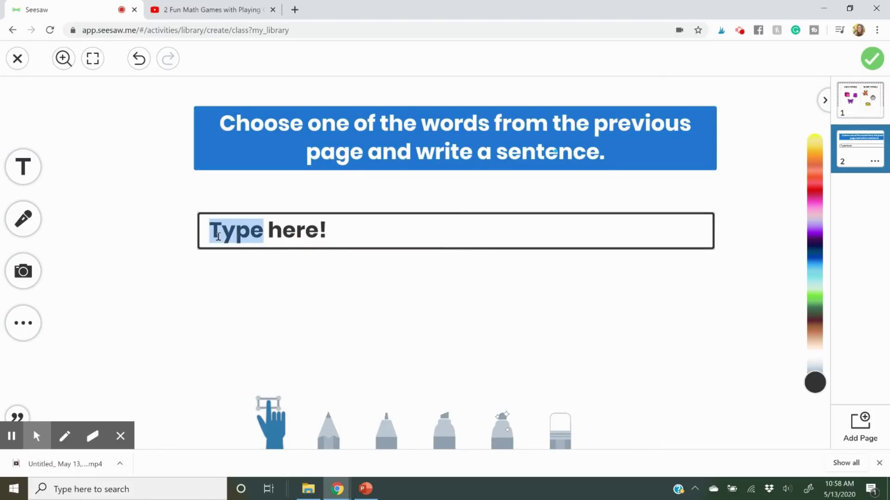
key(Delete)
key(Delete)
key(Delete)
key(Delete)
key(Delete)
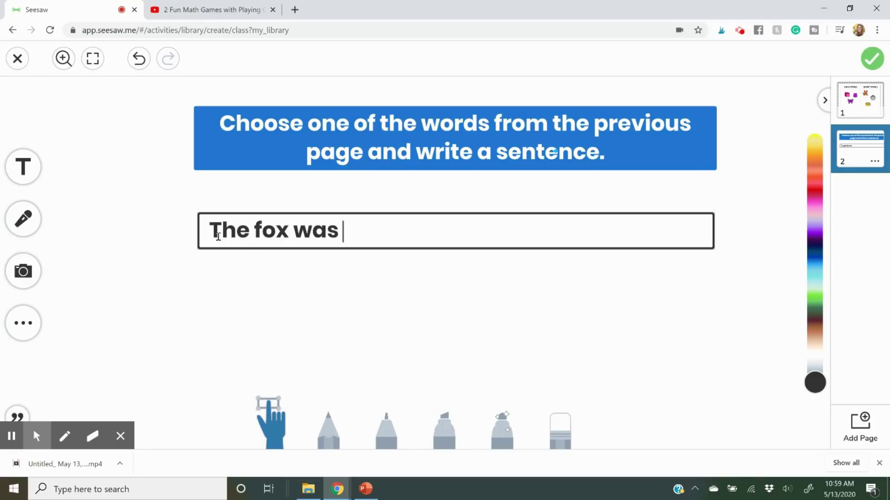
text(ge and white.)
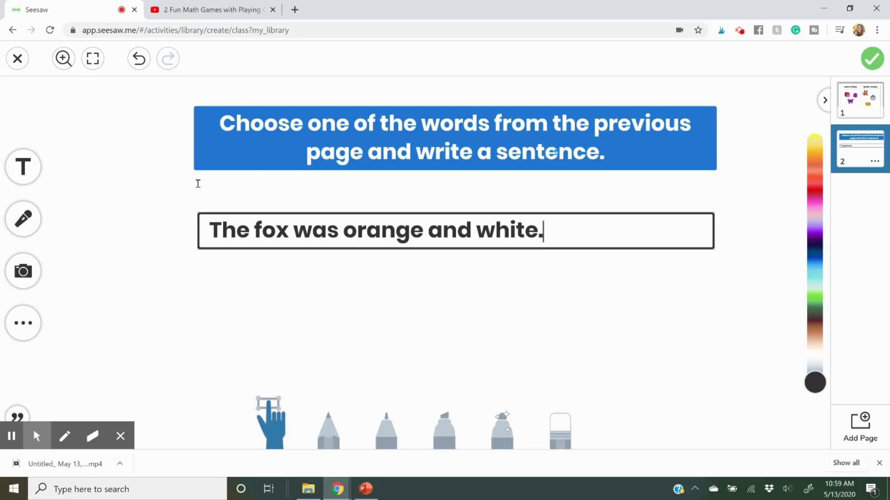
- Highlight the word fox with the yellow highlighter
click(509, 440)
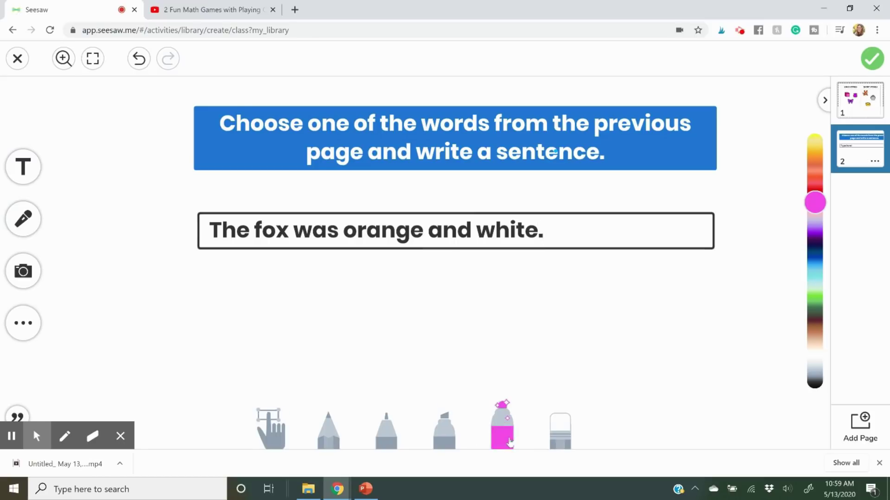
click(440, 429)
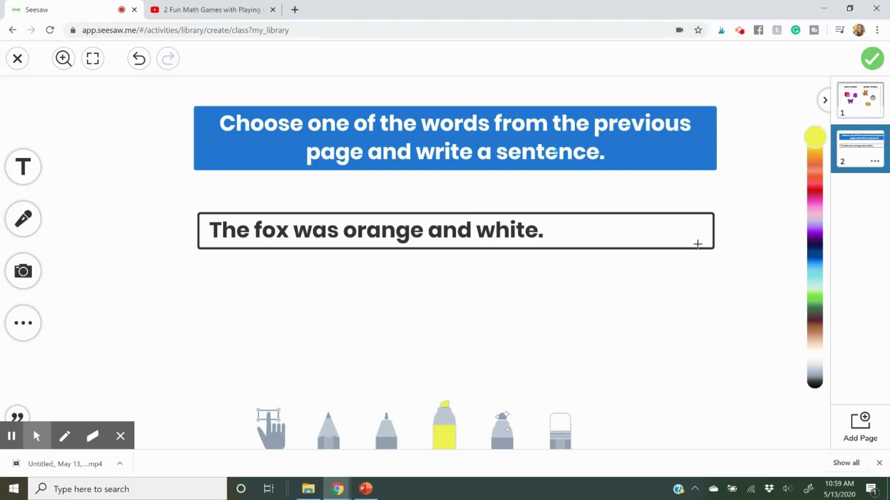
drag(252, 229, 284, 230)
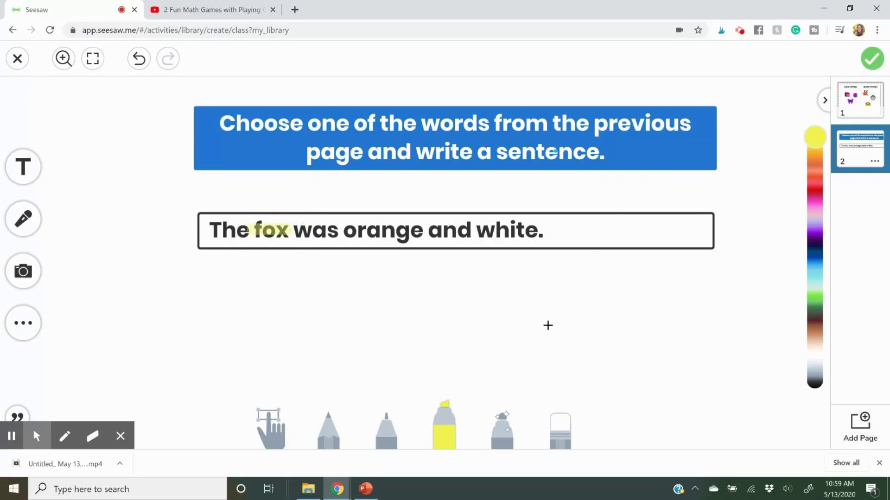
- Finish the pages, save the Long Vowel Short Vowel Sort activity to My Library, and go back to class
click(873, 60)
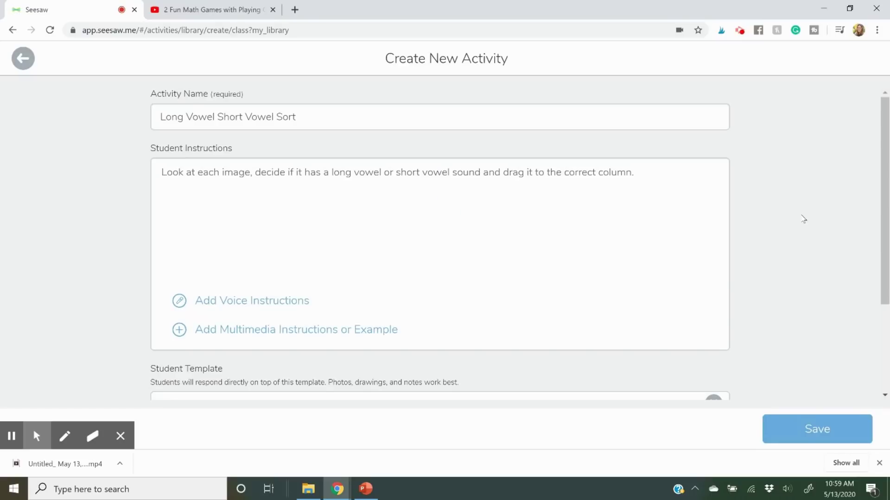
scroll(531, 272, down, 2)
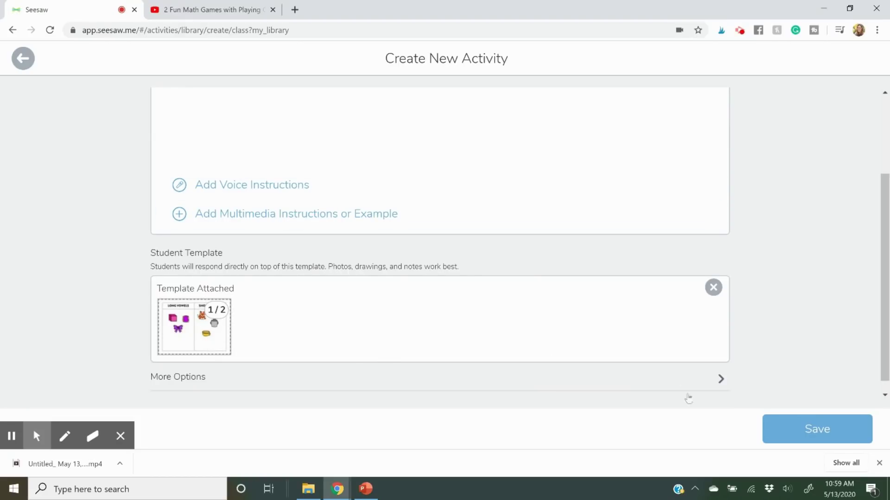
click(797, 429)
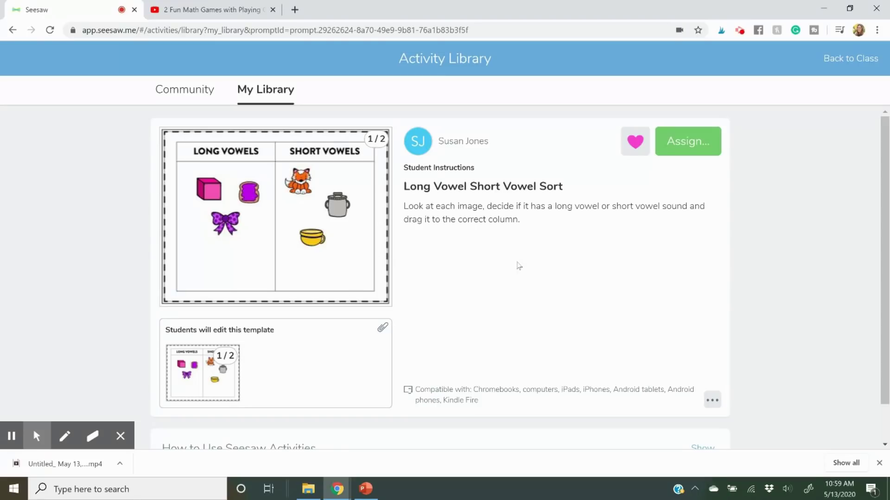
click(863, 67)
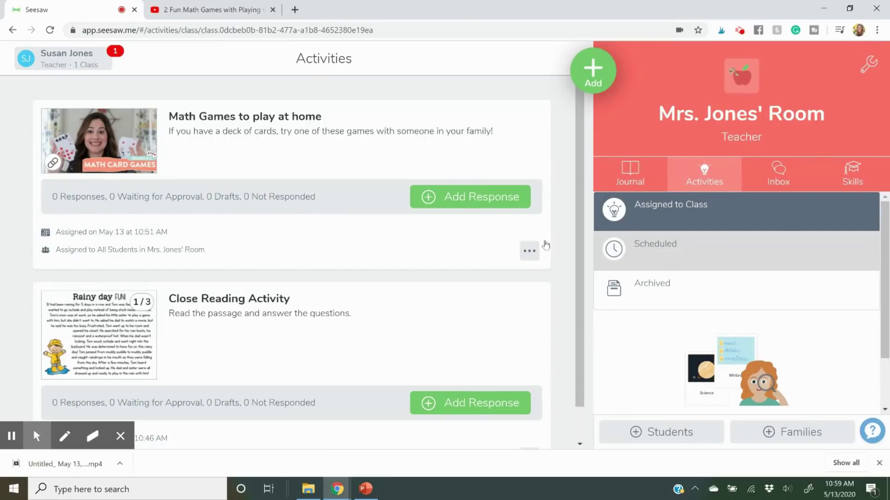
- Copy the Close Reading Activity's share link from Get Activity Link, then close the dialog
scroll(354, 249, down, 1)
scroll(355, 250, up, 1)
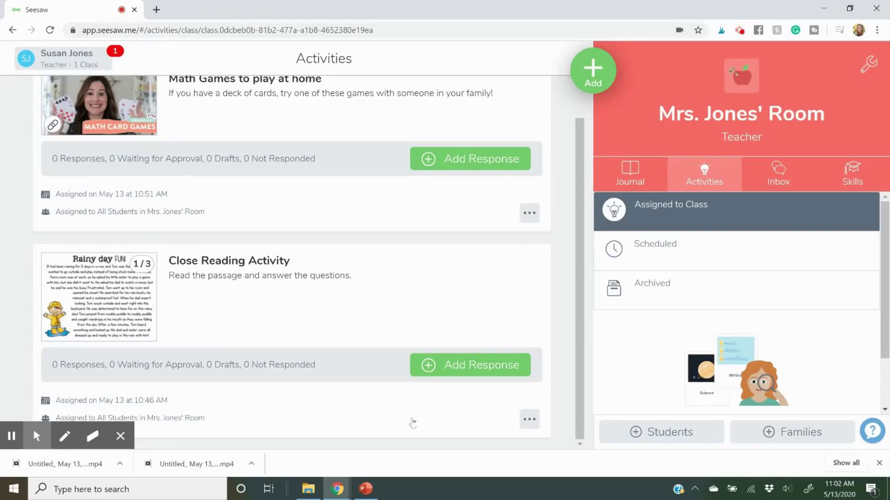
click(529, 420)
click(512, 354)
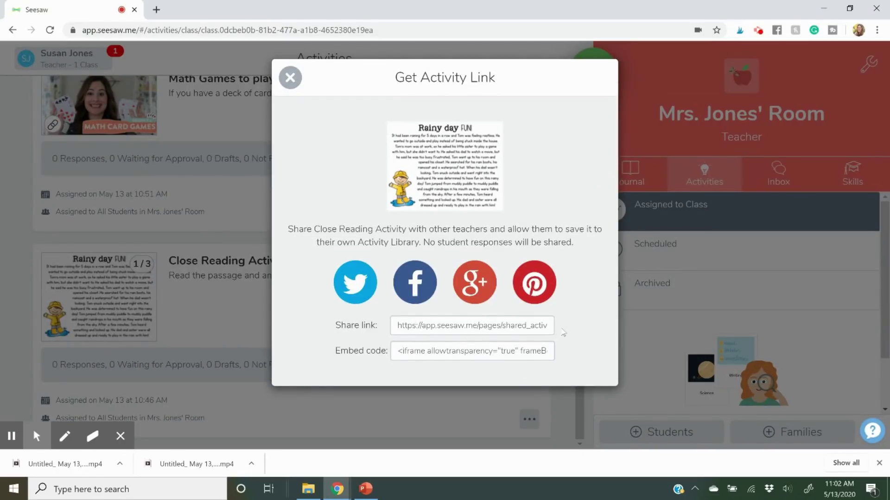
click(397, 329)
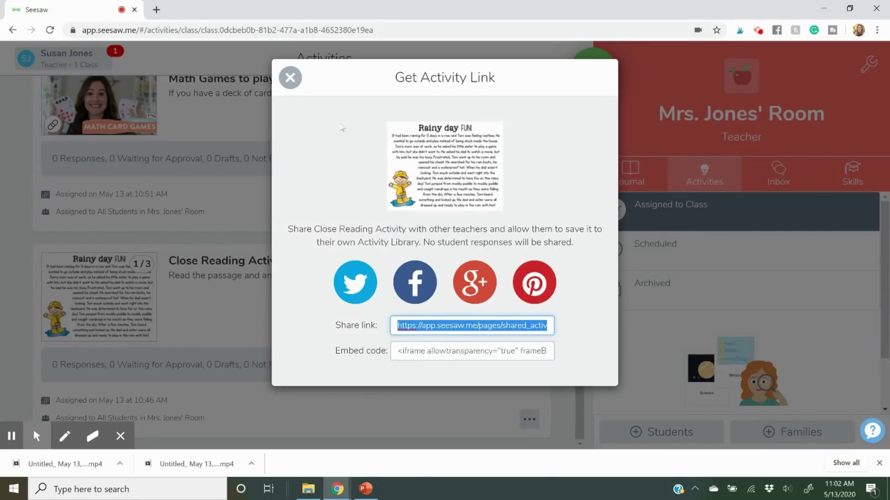
click(290, 78)
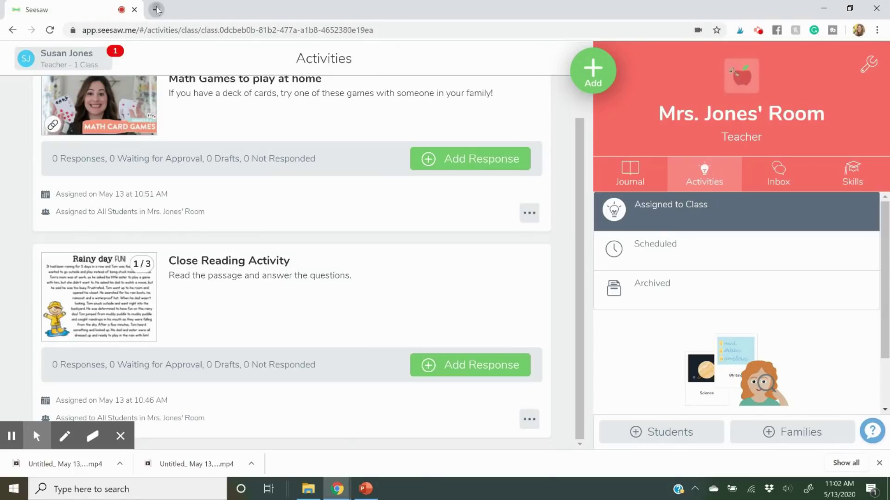
- Load the copied Close Reading Activity link in a new tab and choose Save Activity
click(156, 9)
text(https://app.seesaw.me/pages/shared_activity?share_token=fH2fy5I2SMixej1uml90kg&prompt_id=prompt.1d91ab79-1736-42a1-87b1-dfc812a9a315)
key(Return)
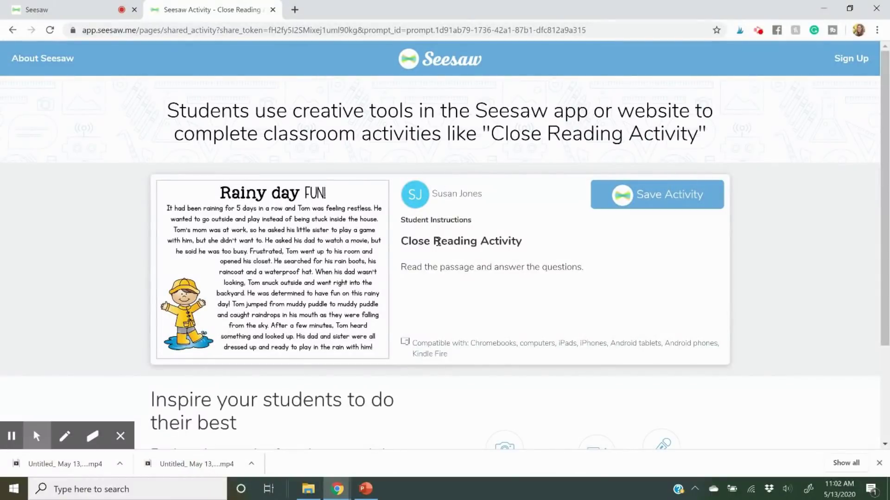
click(647, 195)
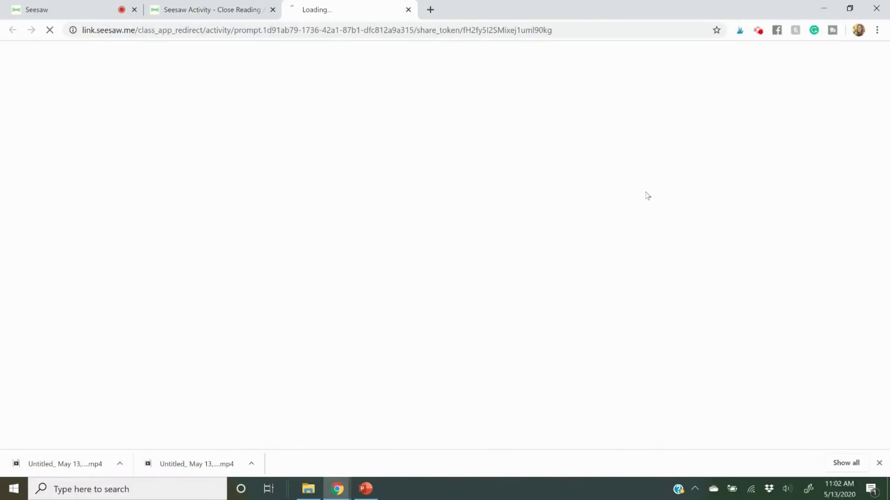